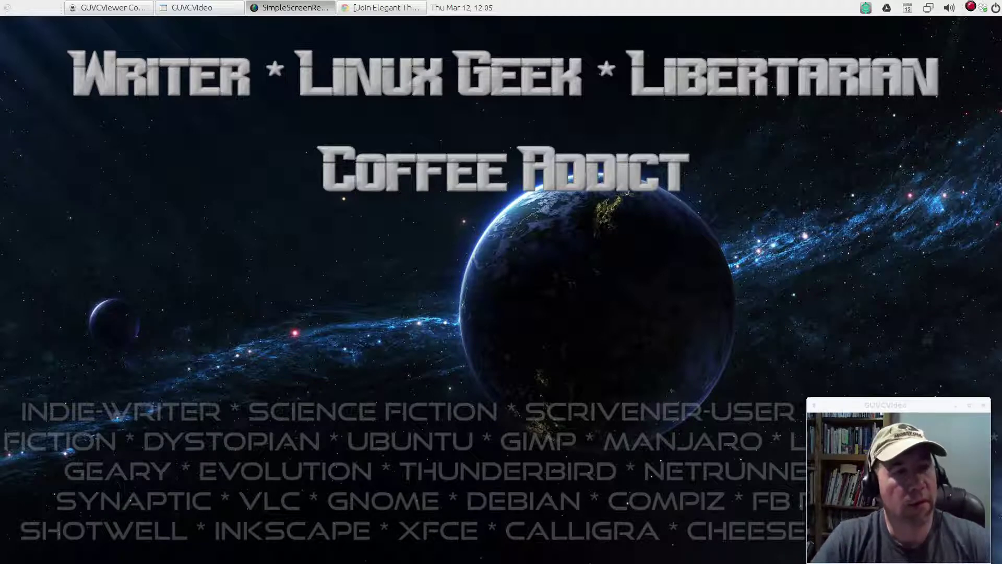
Go from the Elegant Themes home page through the themes gallery to Divi's details page
{"action": "left_click", "coordinate": [406, 9]}
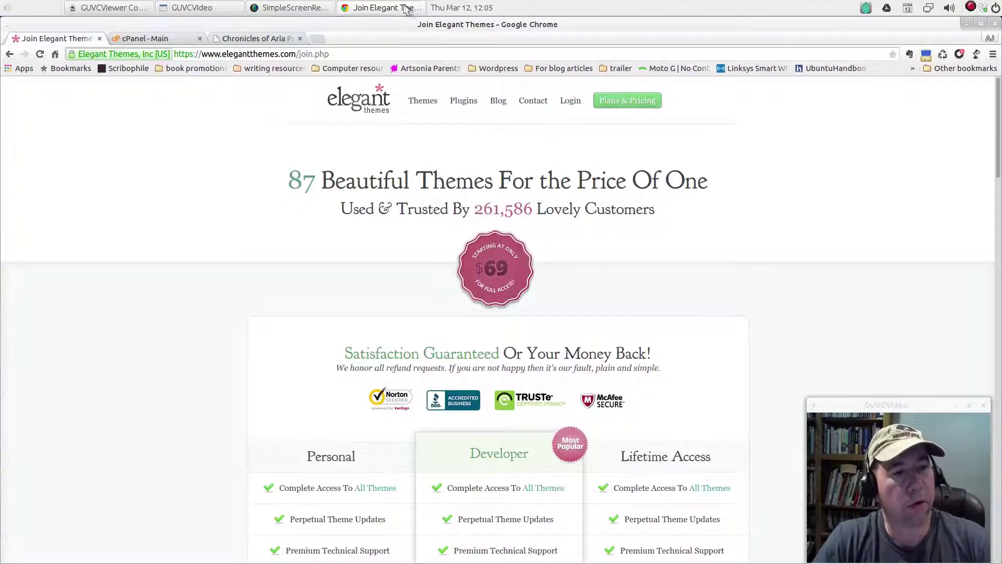
{"action": "left_click", "coordinate": [370, 104]}
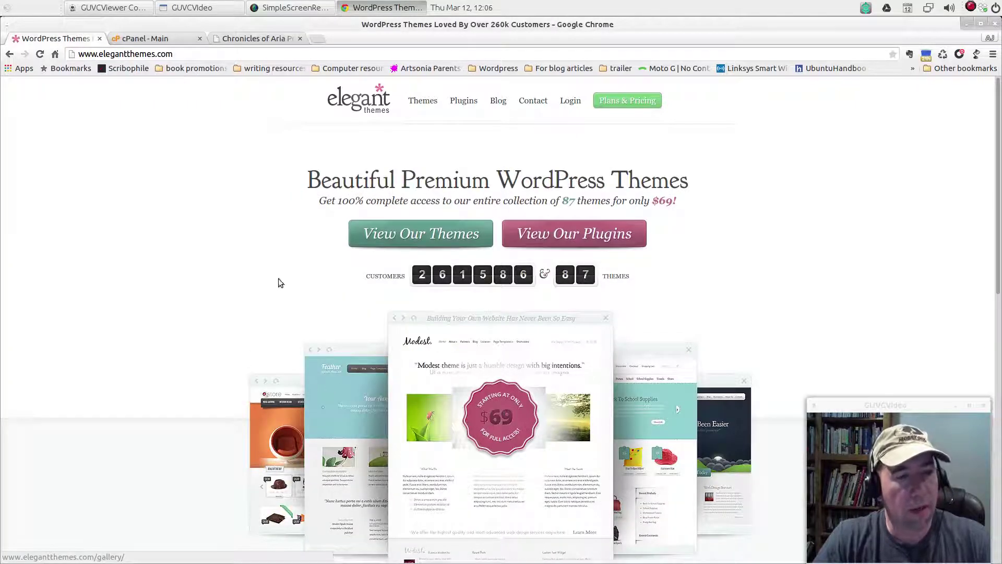
{"action": "left_click", "coordinate": [417, 233]}
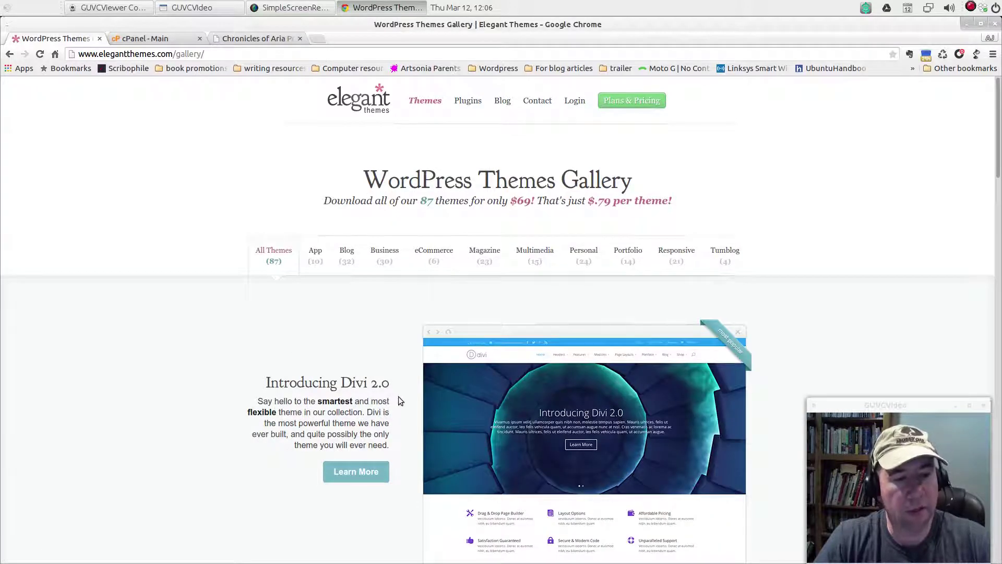
{"action": "scroll", "coordinate": [399, 402], "scroll_direction": "down", "scroll_amount": 3}
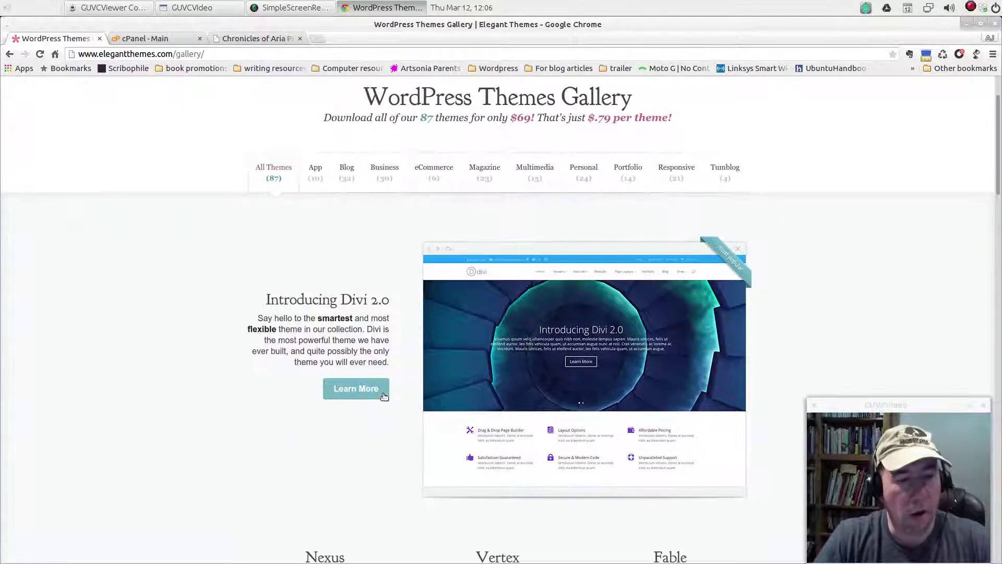
{"action": "left_click", "coordinate": [374, 387]}
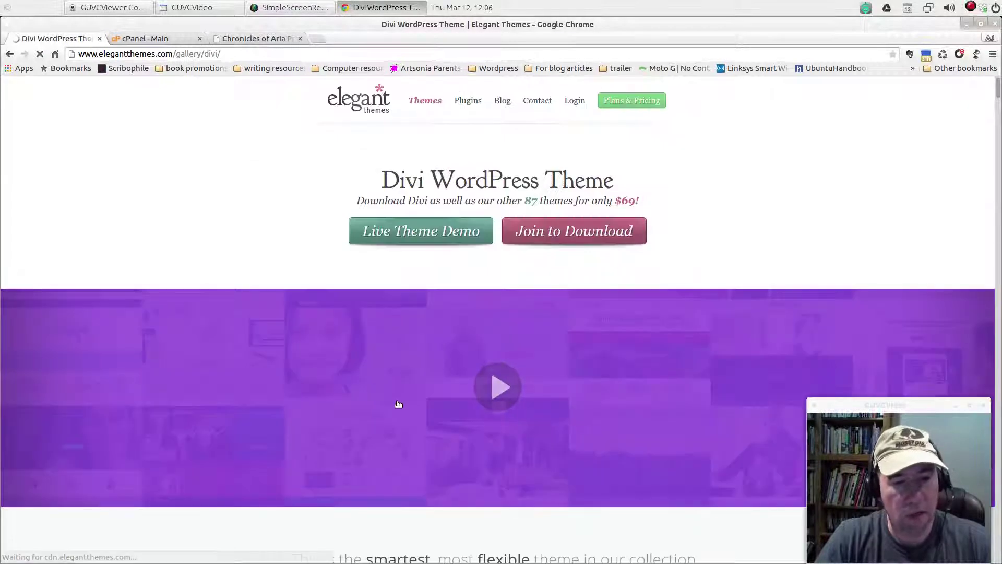
Scroll down through the Divi theme page and back to the top
{"action": "scroll", "coordinate": [553, 513], "scroll_direction": "down", "scroll_amount": 4}
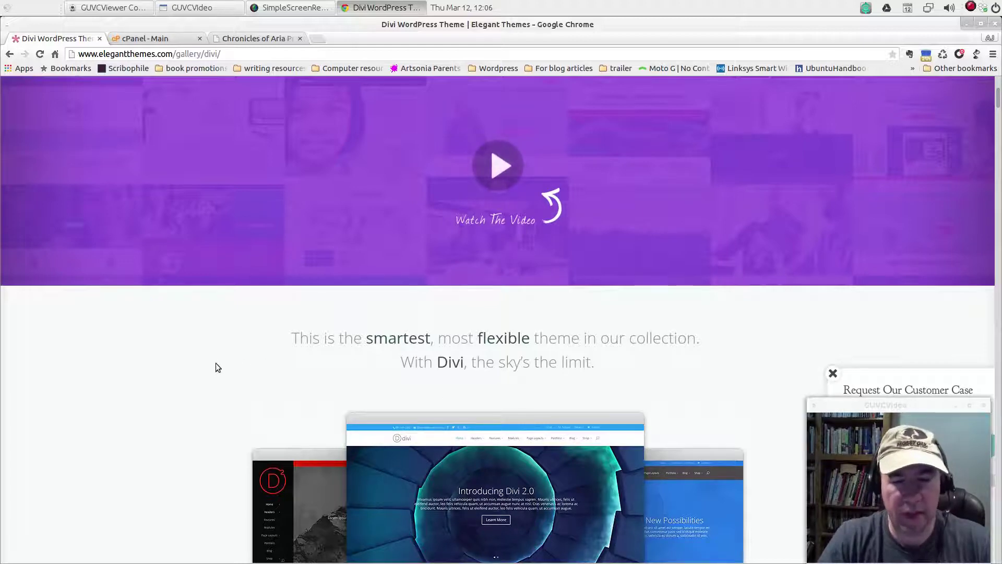
{"action": "scroll", "coordinate": [206, 369], "scroll_direction": "down", "scroll_amount": 10}
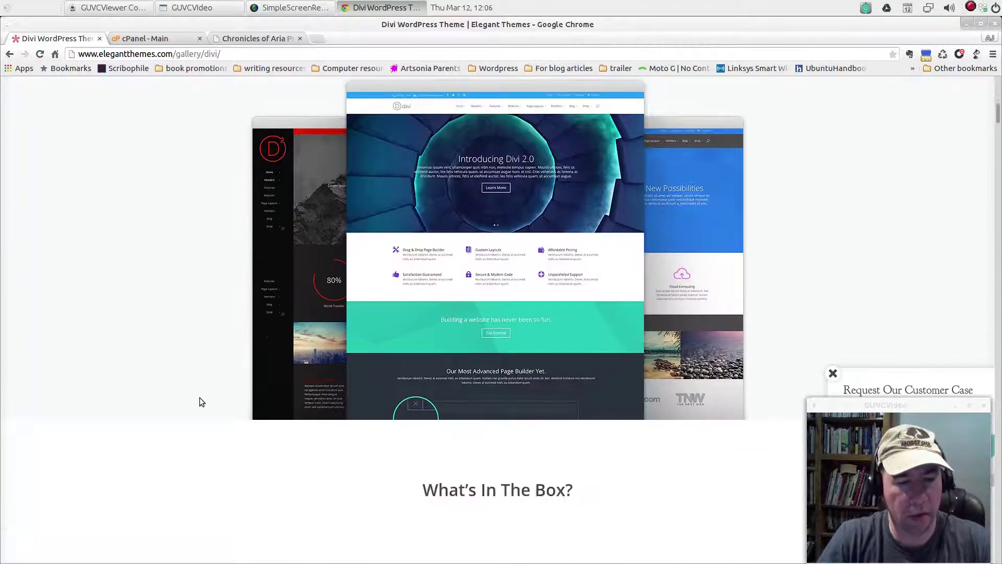
{"action": "scroll", "coordinate": [199, 399], "scroll_direction": "down", "scroll_amount": 15}
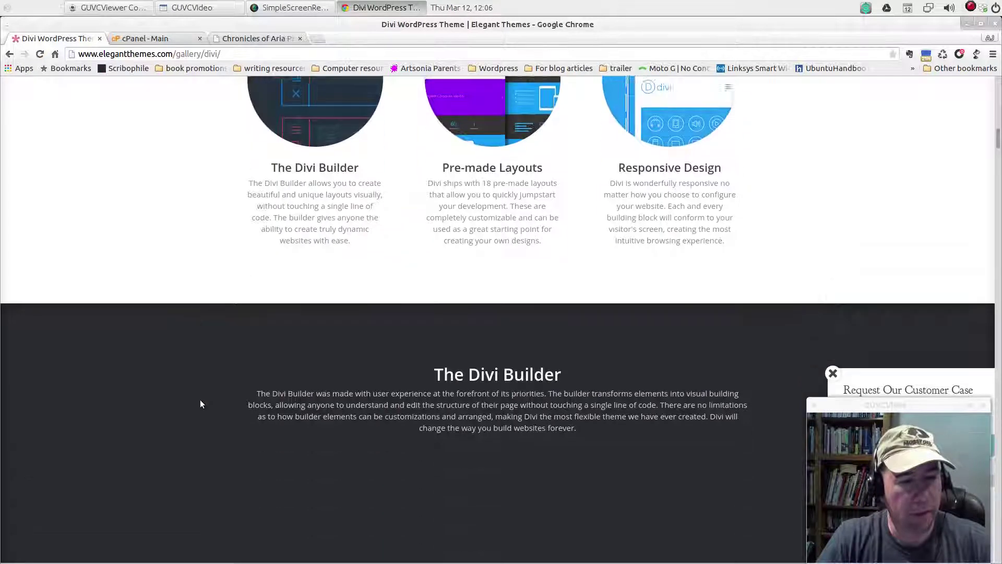
{"action": "scroll", "coordinate": [198, 400], "scroll_direction": "down", "scroll_amount": 2}
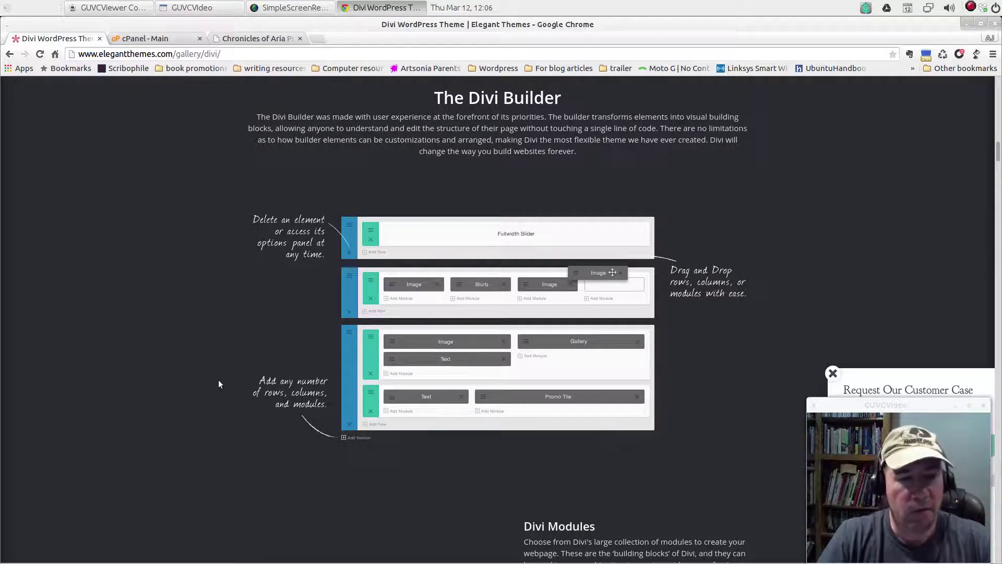
{"action": "scroll", "coordinate": [215, 381], "scroll_direction": "up", "scroll_amount": 7}
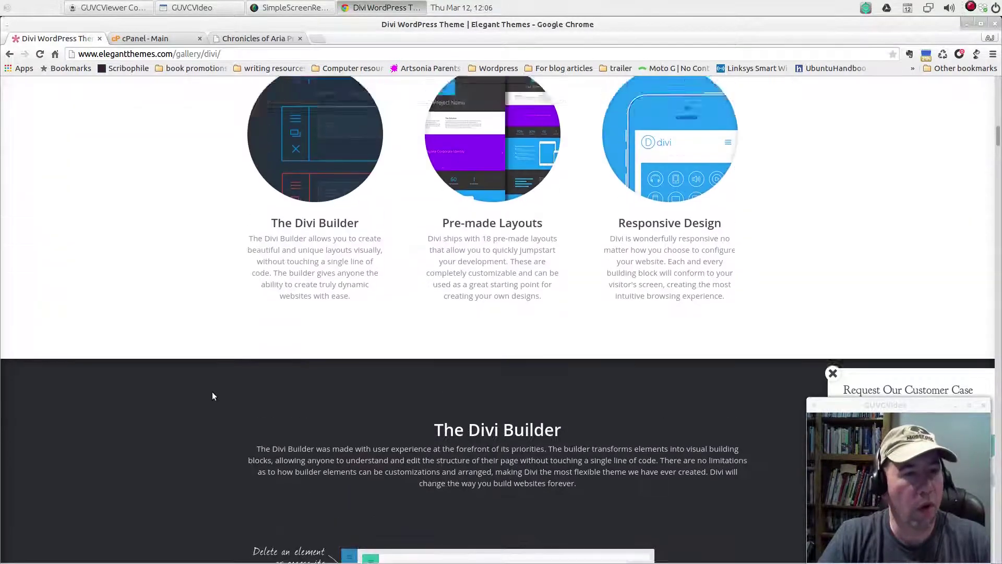
{"action": "scroll", "coordinate": [204, 403], "scroll_direction": "up", "scroll_amount": 2}
{"action": "scroll", "coordinate": [198, 405], "scroll_direction": "up", "scroll_amount": 6}
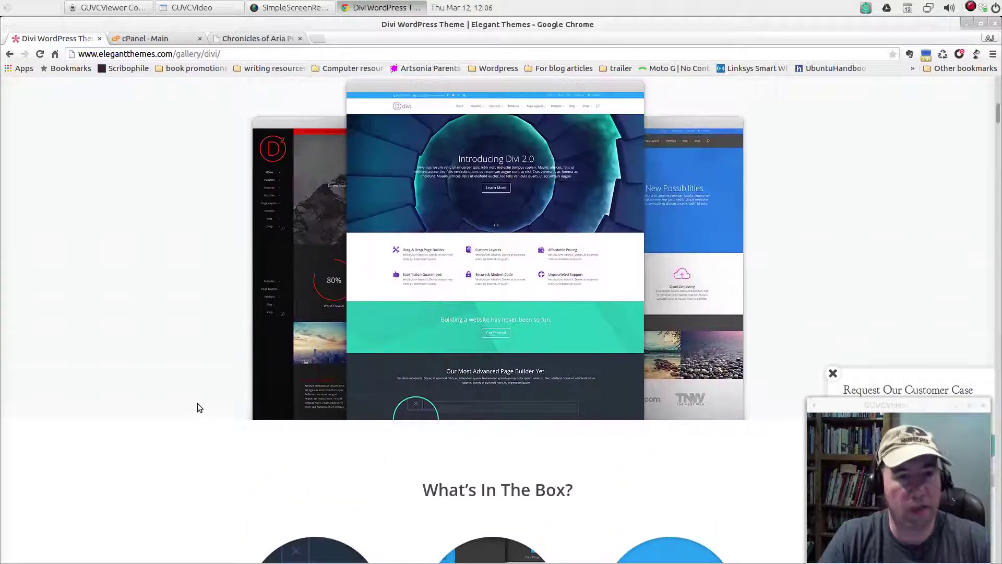
{"action": "scroll", "coordinate": [198, 403], "scroll_direction": "up", "scroll_amount": 6}
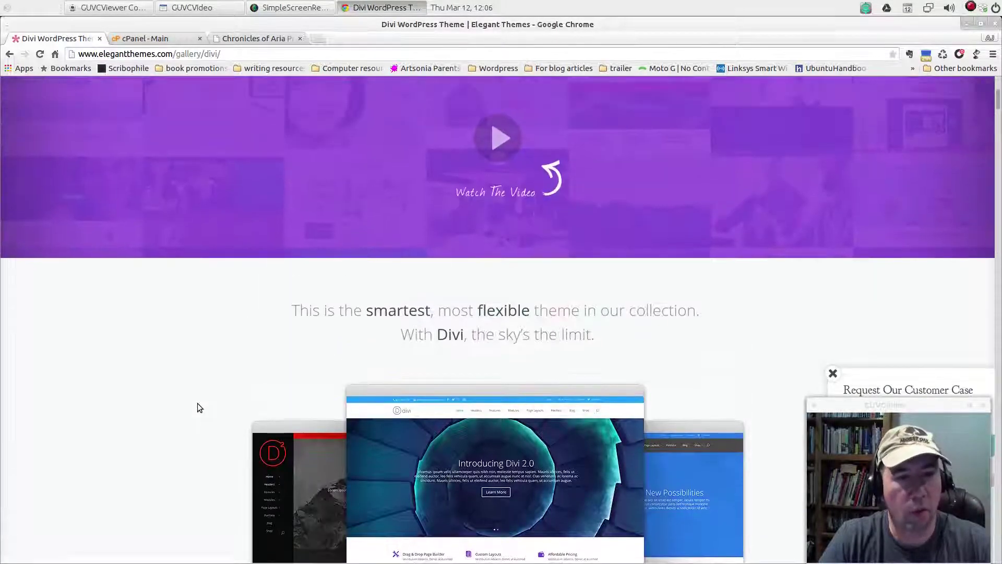
{"action": "scroll", "coordinate": [198, 403], "scroll_direction": "up", "scroll_amount": 5}
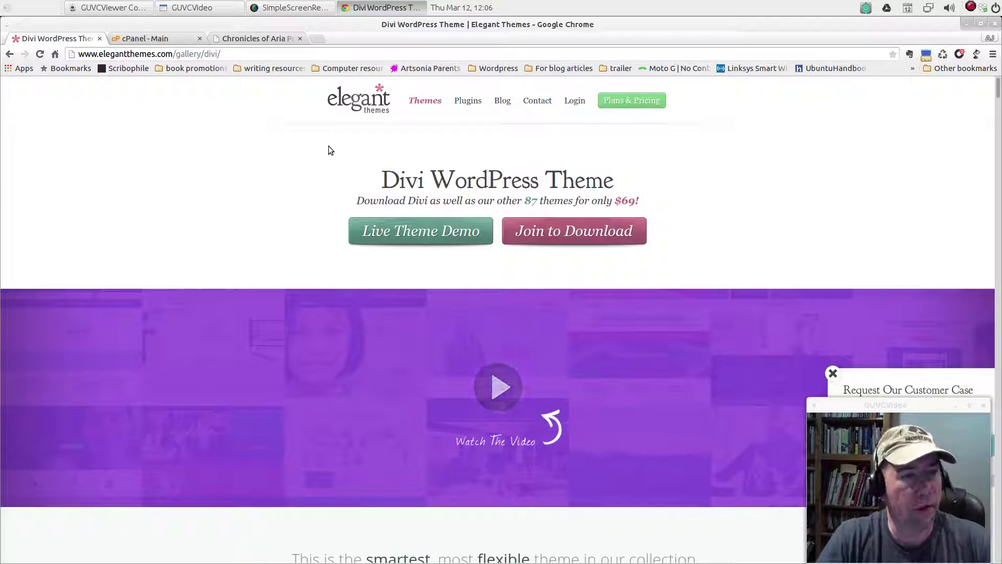
Switch to the Chronicles of Aria Prime tab and browse the ariaprime.com homepage
{"action": "left_click", "coordinate": [252, 42]}
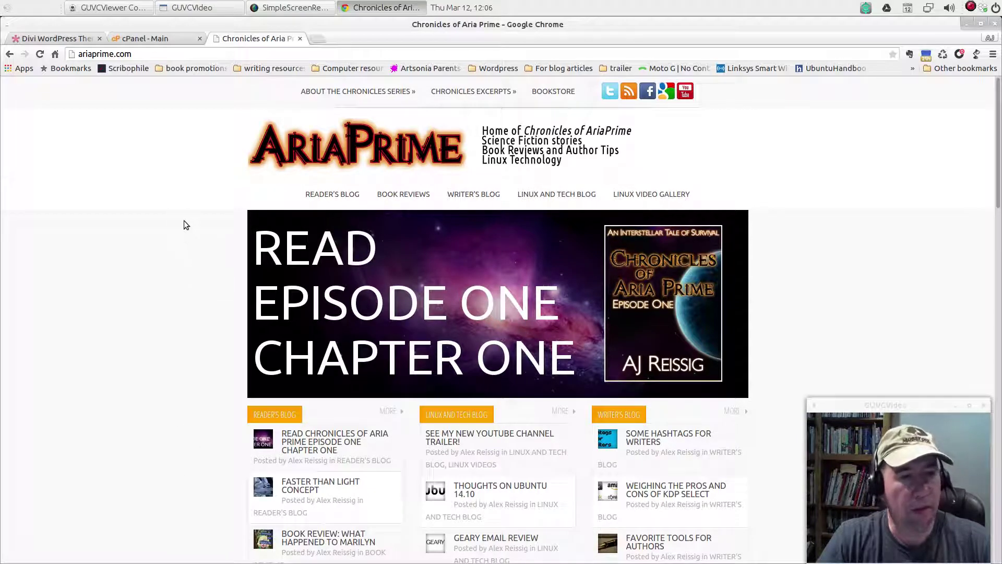
{"action": "scroll", "coordinate": [196, 276], "scroll_direction": "down", "scroll_amount": 5}
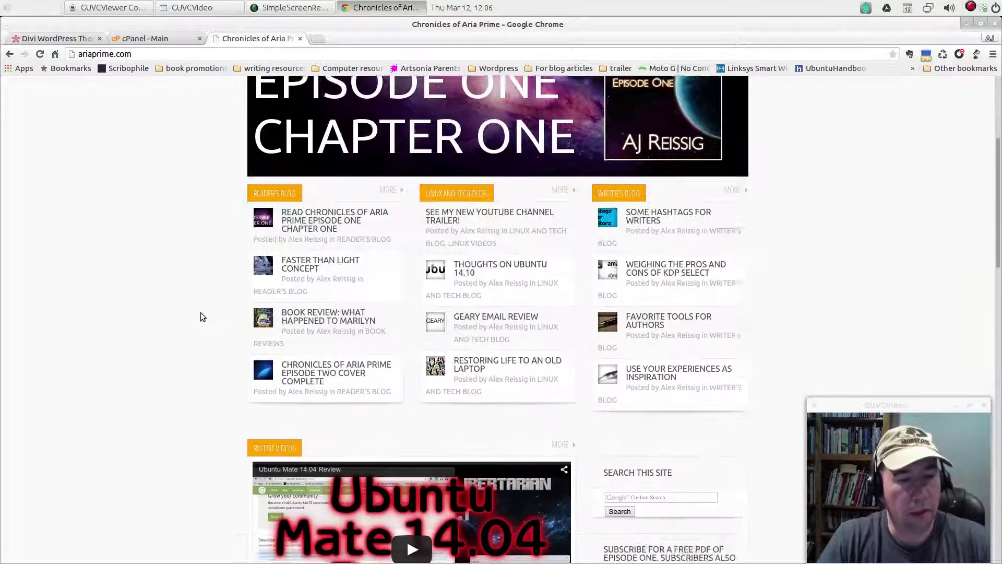
{"action": "scroll", "coordinate": [202, 315], "scroll_direction": "down", "scroll_amount": 5}
{"action": "scroll", "coordinate": [201, 317], "scroll_direction": "up", "scroll_amount": 8}
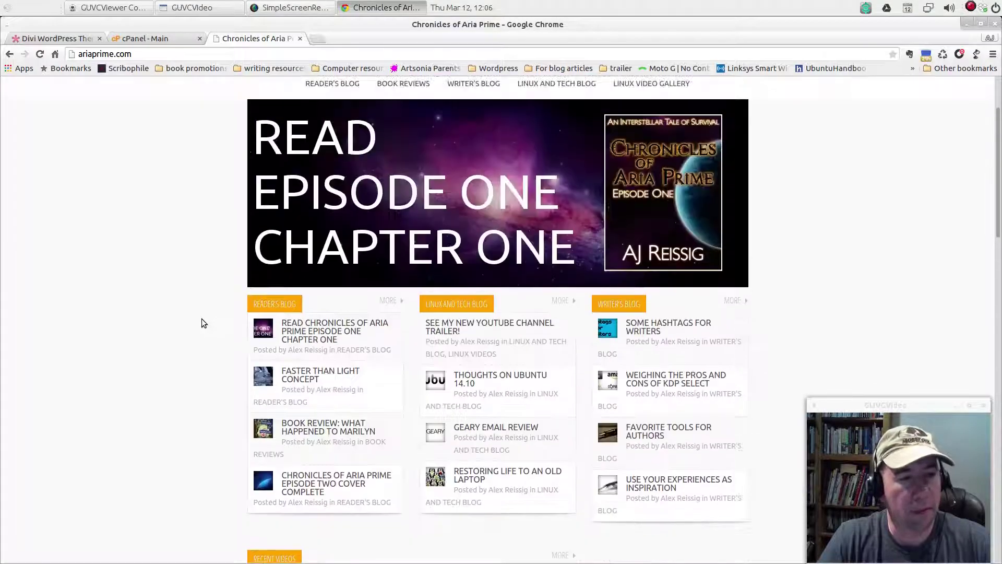
{"action": "scroll", "coordinate": [202, 318], "scroll_direction": "up", "scroll_amount": 2}
{"action": "mouse_move", "coordinate": [519, 97]}
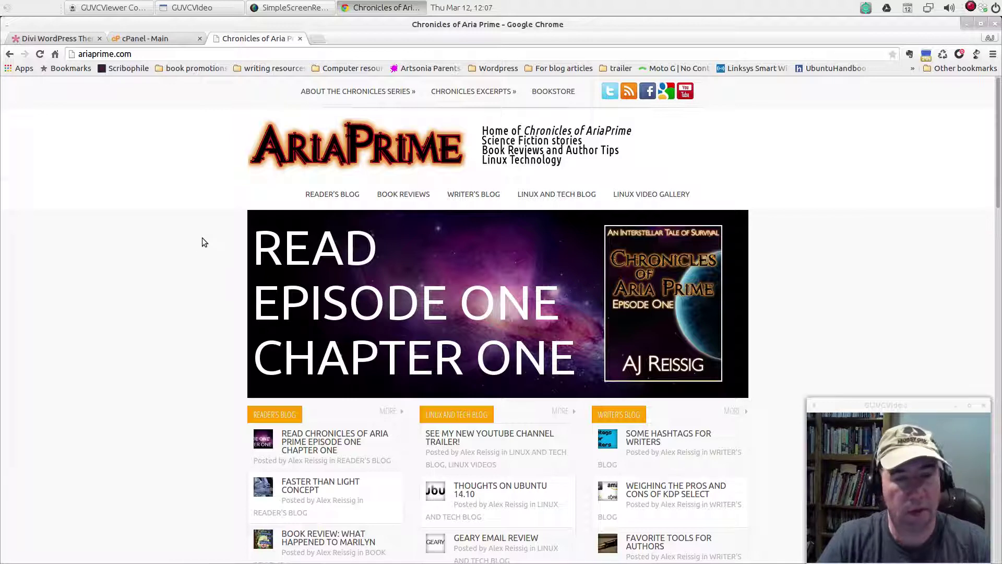
{"action": "mouse_move", "coordinate": [302, 85]}
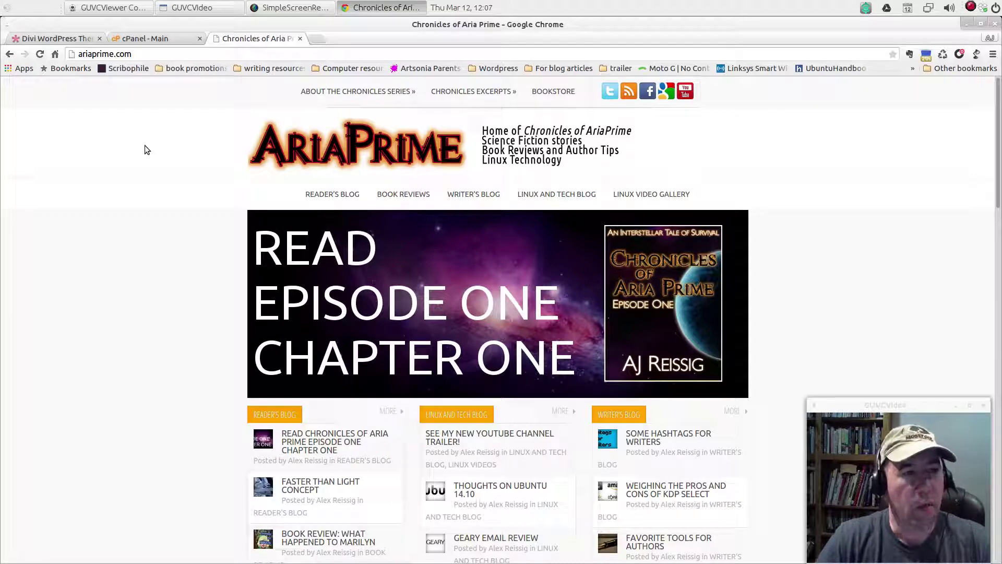
Back in cPanel, try the x3 theme, then return to paper_lantern
{"action": "left_click", "coordinate": [300, 39]}
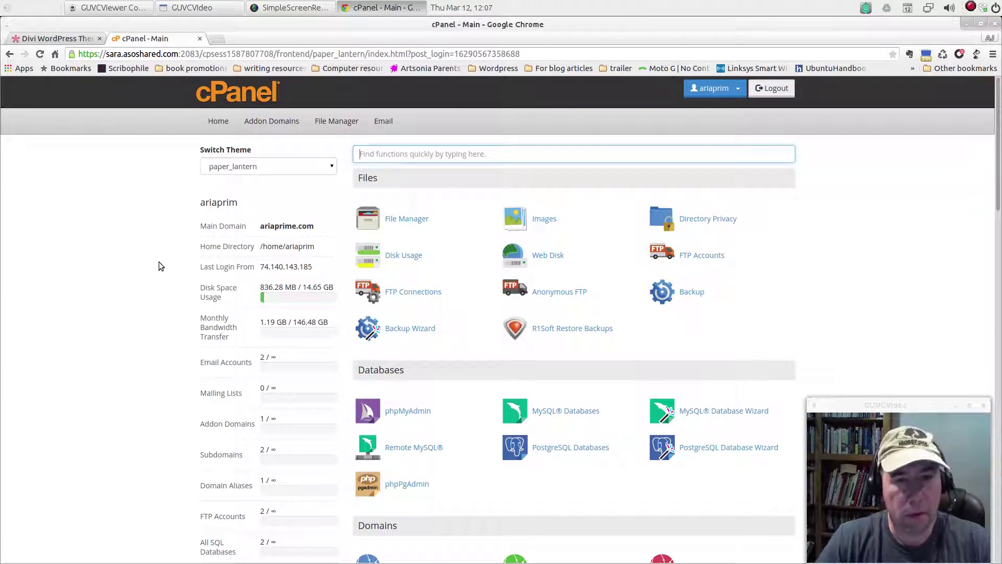
{"action": "scroll", "coordinate": [157, 260], "scroll_direction": "down", "scroll_amount": 3}
{"action": "scroll", "coordinate": [149, 261], "scroll_direction": "up", "scroll_amount": 3}
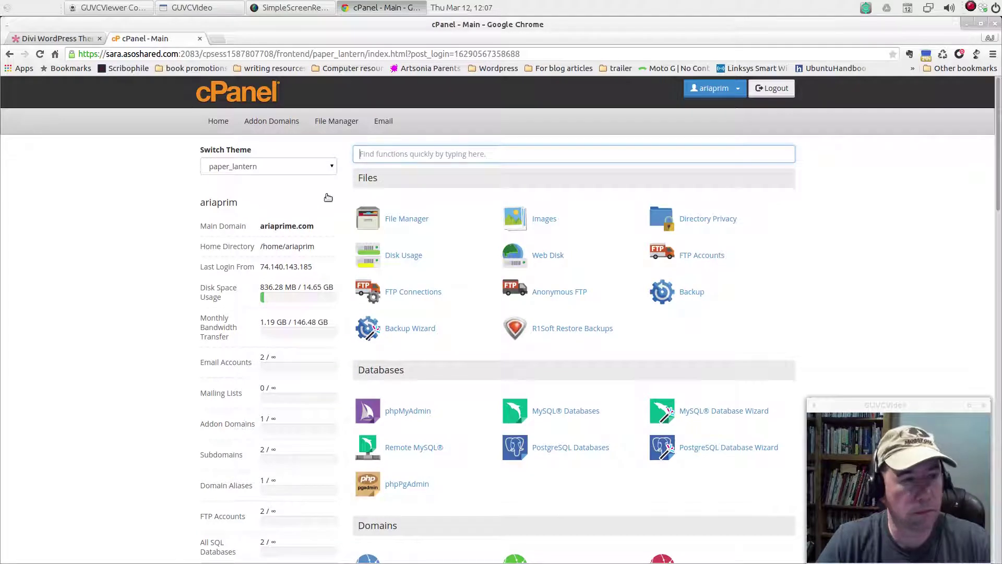
{"action": "left_click", "coordinate": [332, 167]}
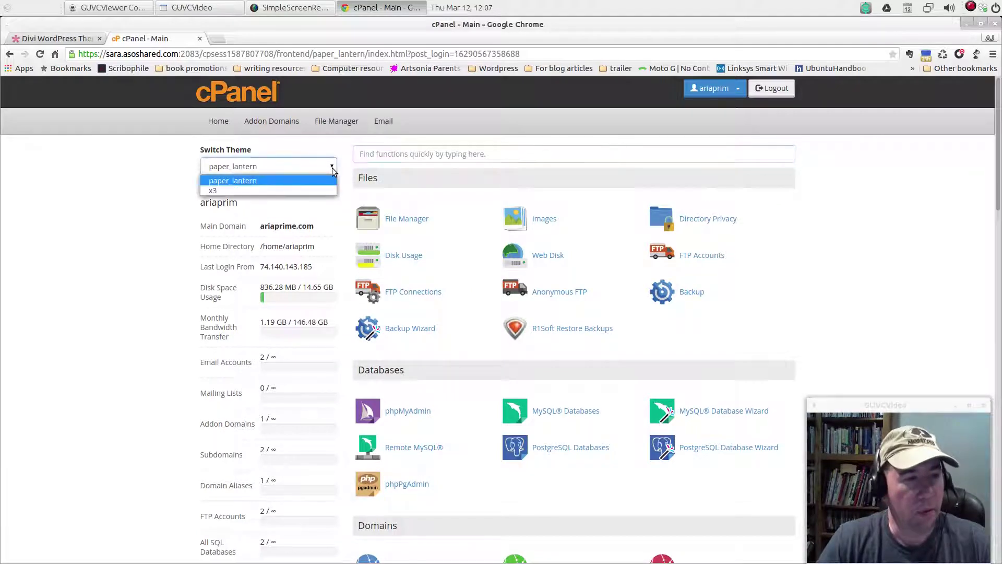
{"action": "left_click", "coordinate": [230, 190]}
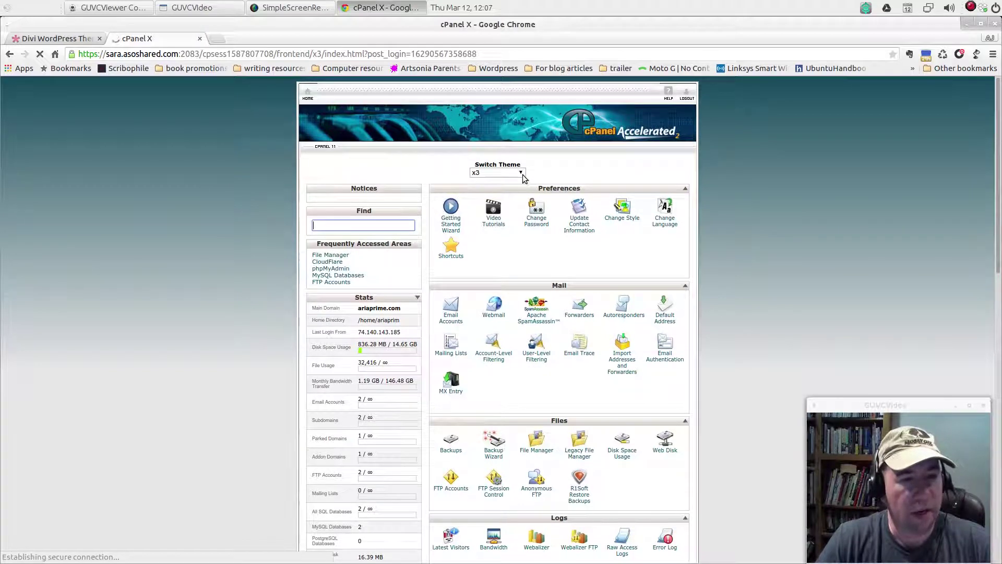
{"action": "left_click", "coordinate": [521, 172]}
{"action": "left_click", "coordinate": [510, 186]}
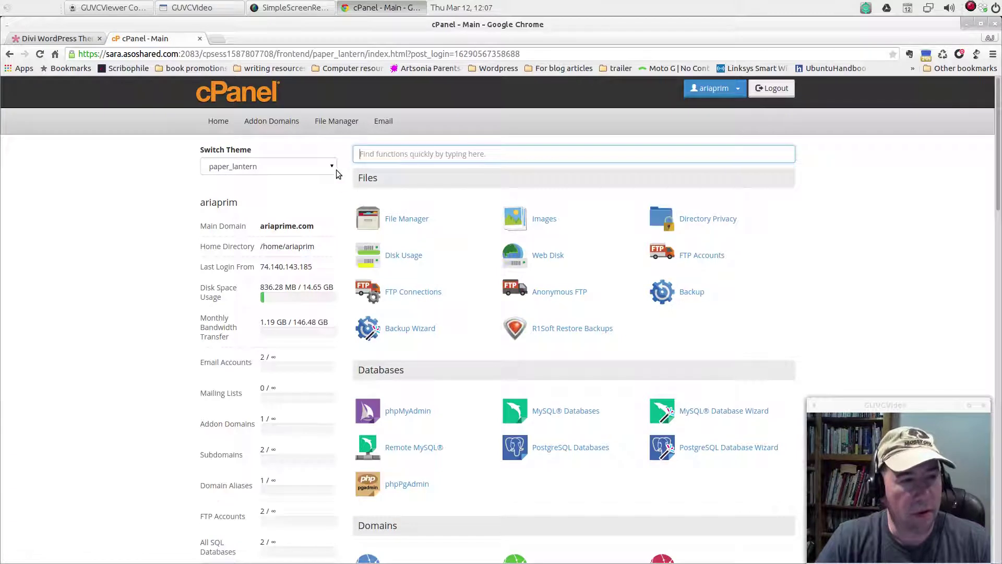
{"action": "left_click", "coordinate": [334, 165]}
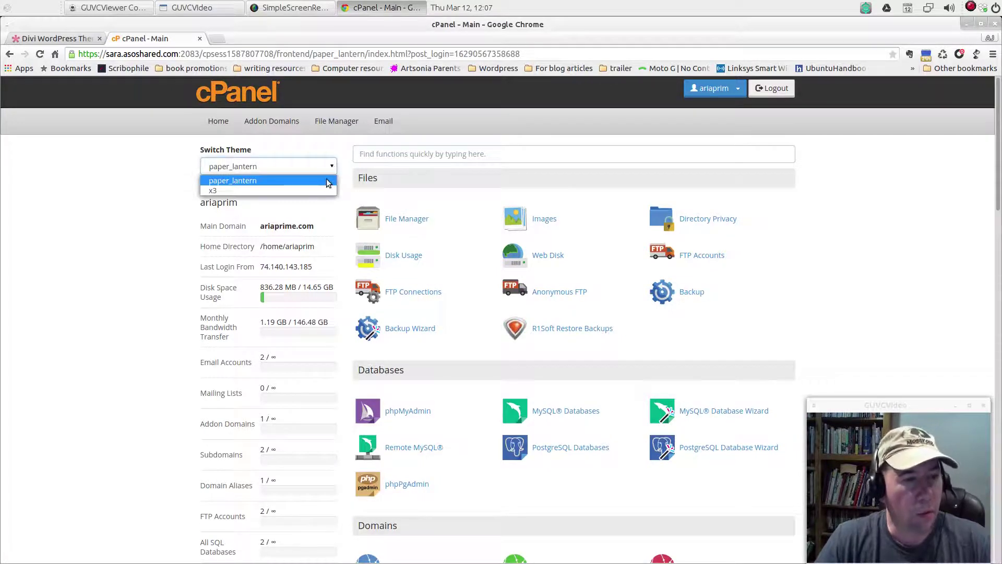
{"action": "left_click", "coordinate": [137, 178]}
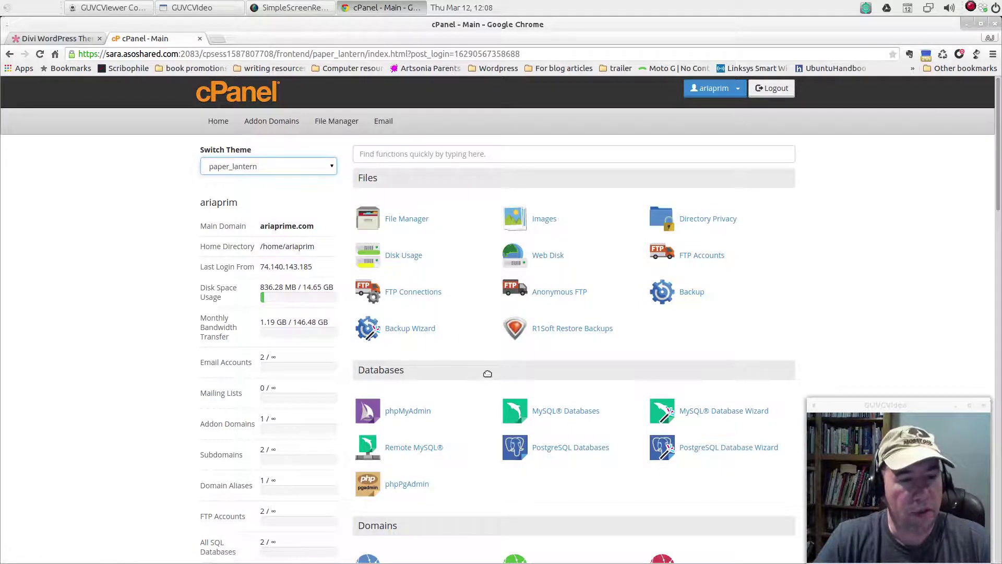
Scroll the cPanel dashboard down to the Software section with Softaculous Apps Installer
{"action": "scroll", "coordinate": [487, 373], "scroll_direction": "down", "scroll_amount": 6}
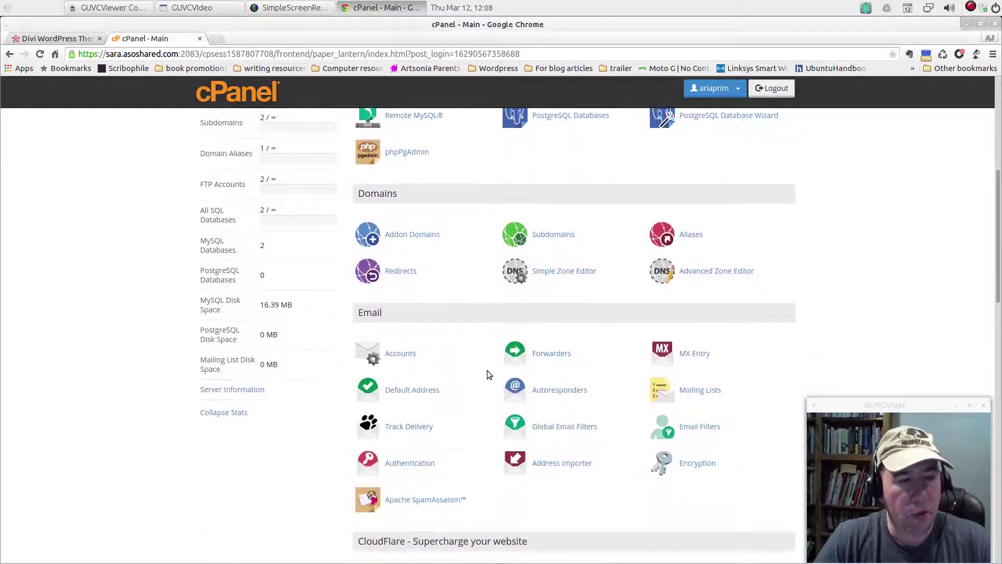
{"action": "scroll", "coordinate": [486, 371], "scroll_direction": "down", "scroll_amount": 2}
{"action": "scroll", "coordinate": [487, 372], "scroll_direction": "down", "scroll_amount": 3}
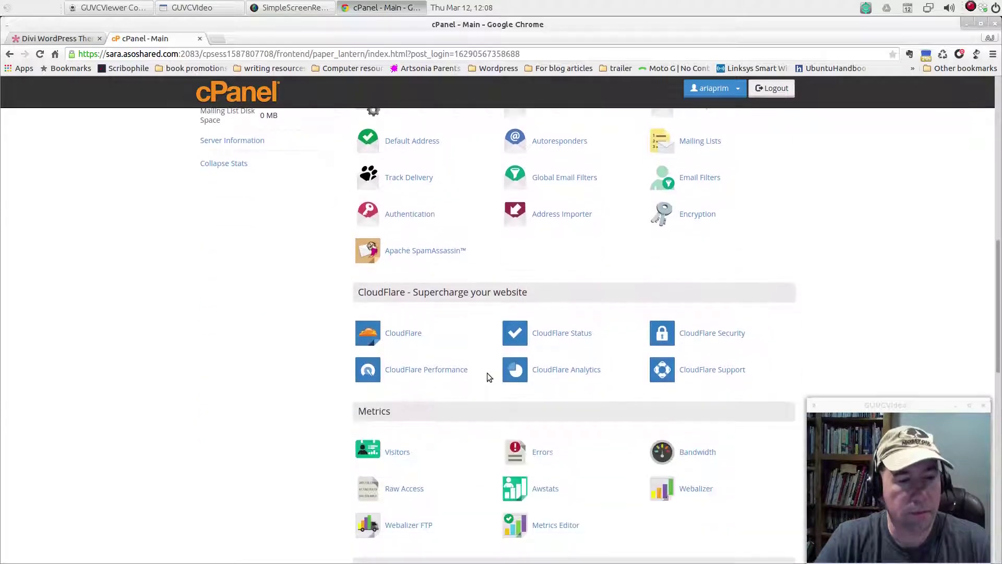
{"action": "scroll", "coordinate": [487, 374], "scroll_direction": "down", "scroll_amount": 3}
{"action": "scroll", "coordinate": [488, 375], "scroll_direction": "down", "scroll_amount": 5}
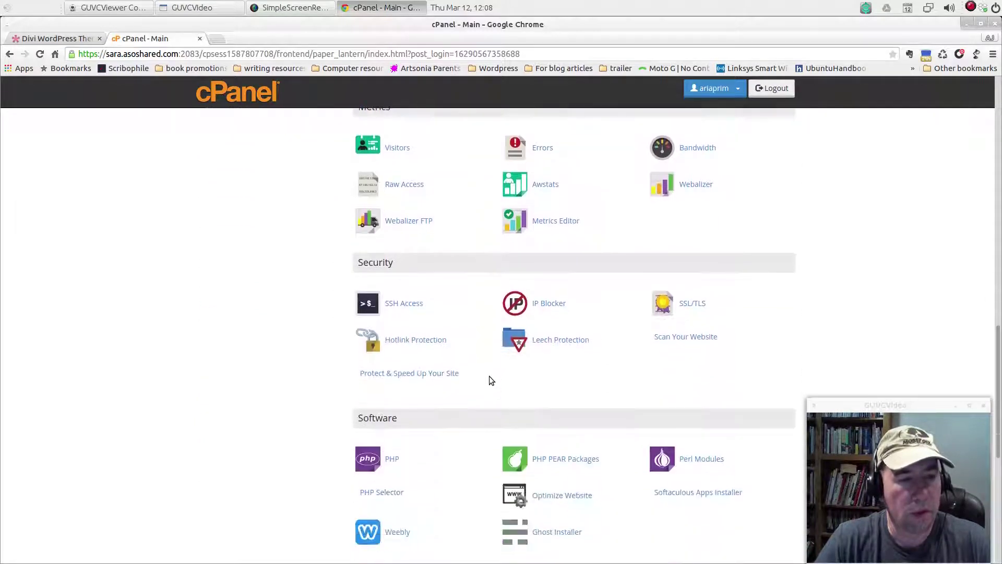
{"action": "scroll", "coordinate": [490, 378], "scroll_direction": "down", "scroll_amount": 1}
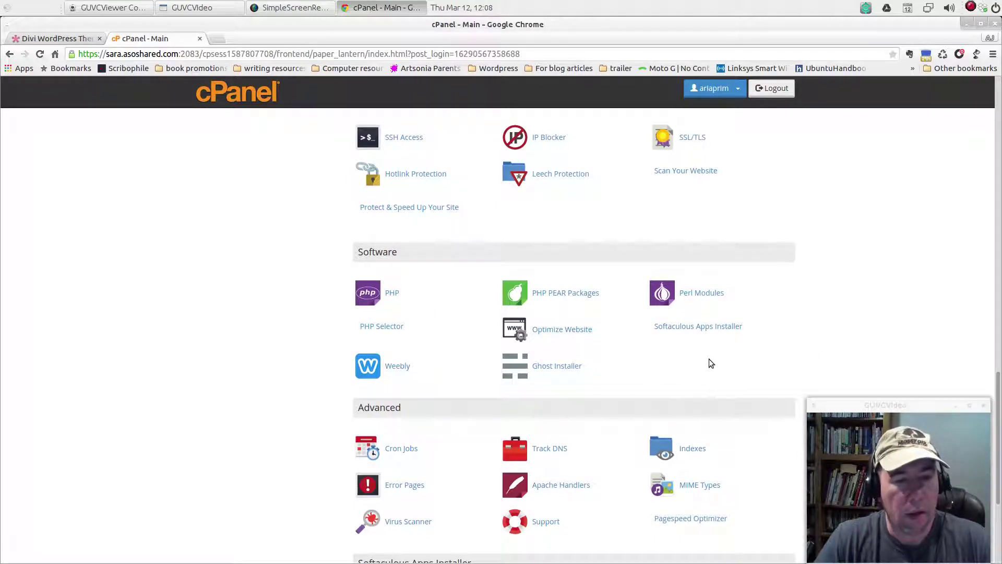
{"action": "scroll", "coordinate": [716, 346], "scroll_direction": "down", "scroll_amount": 1}
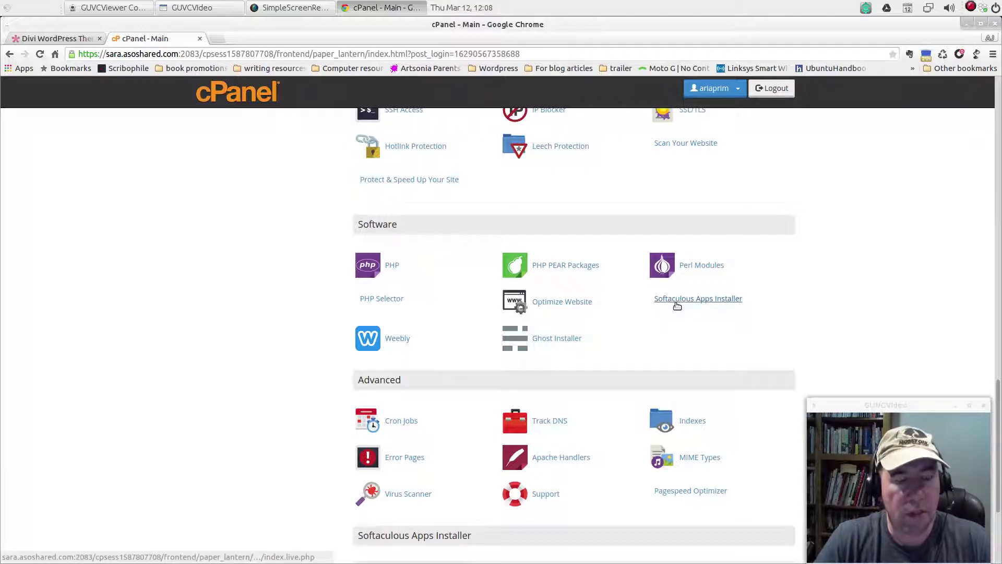
Launch Softaculous Apps Installer and browse its Top Scripts, with WordPress's Install option showing
{"action": "left_click", "coordinate": [711, 302]}
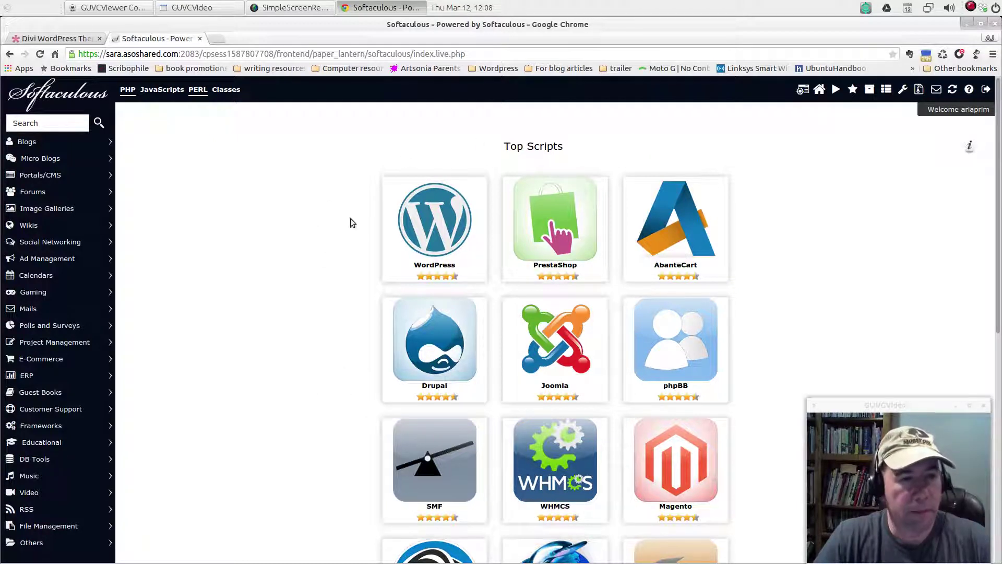
{"action": "scroll", "coordinate": [343, 297], "scroll_direction": "down", "scroll_amount": 1}
{"action": "scroll", "coordinate": [336, 303], "scroll_direction": "down", "scroll_amount": 3}
{"action": "scroll", "coordinate": [331, 309], "scroll_direction": "up", "scroll_amount": 4}
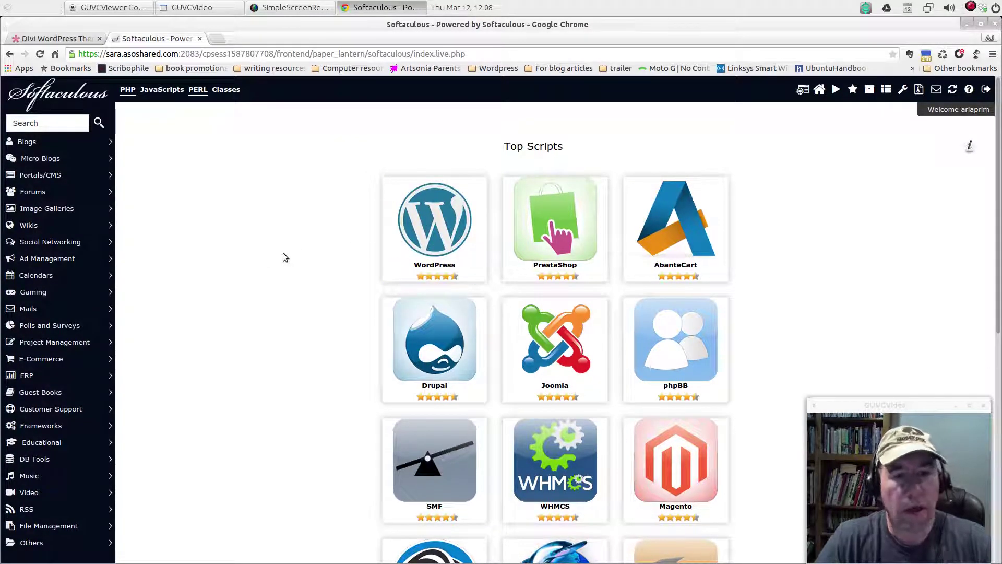
{"action": "mouse_move", "coordinate": [387, 230]}
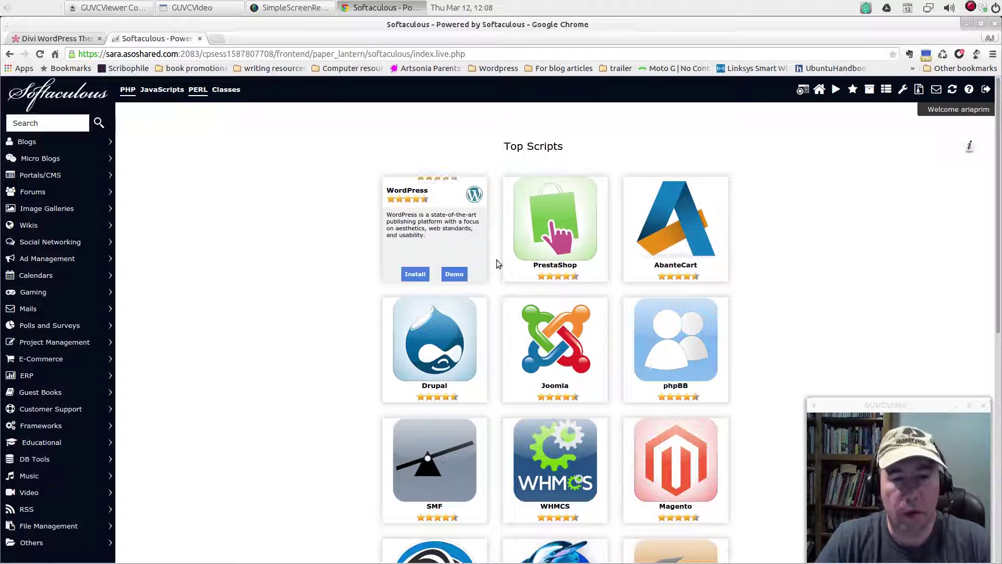
{"action": "scroll", "coordinate": [649, 363], "scroll_direction": "down", "scroll_amount": 4}
{"action": "scroll", "coordinate": [651, 361], "scroll_direction": "down", "scroll_amount": 3}
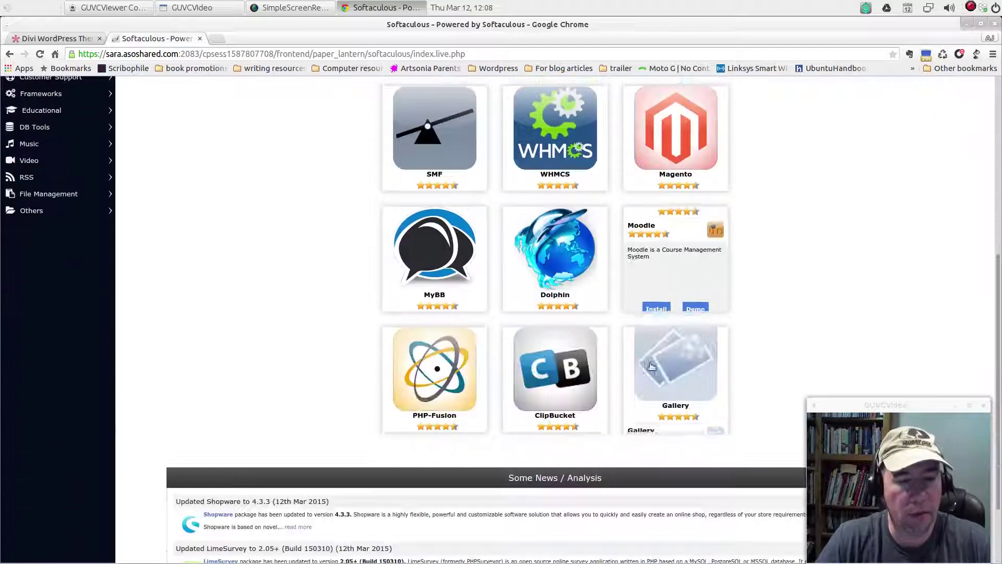
{"action": "scroll", "coordinate": [647, 355], "scroll_direction": "up", "scroll_amount": 5}
{"action": "scroll", "coordinate": [647, 355], "scroll_direction": "up", "scroll_amount": 1}
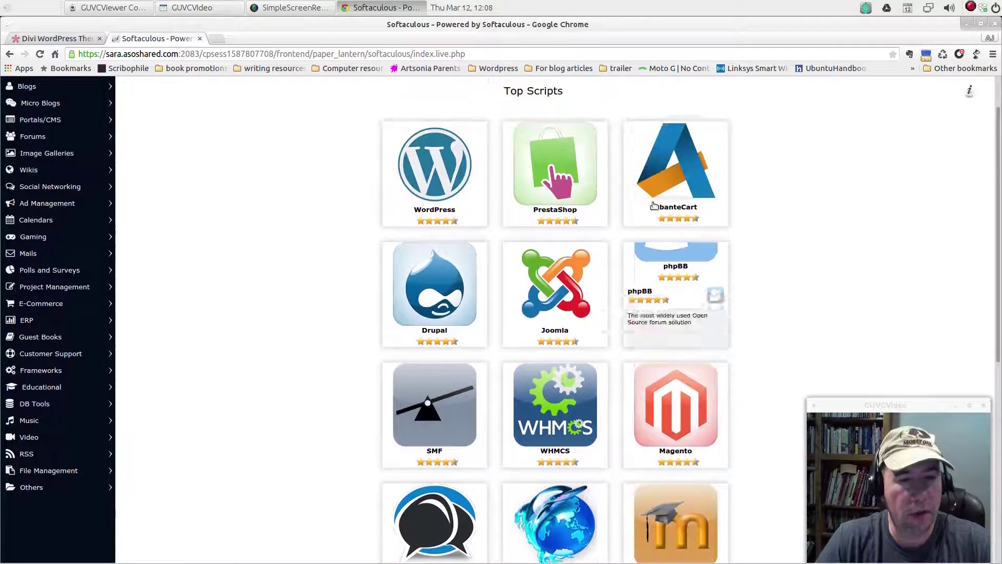
Start a new WordPress 4.1.1 installation from the WordPress tile
{"action": "mouse_move", "coordinate": [441, 178]}
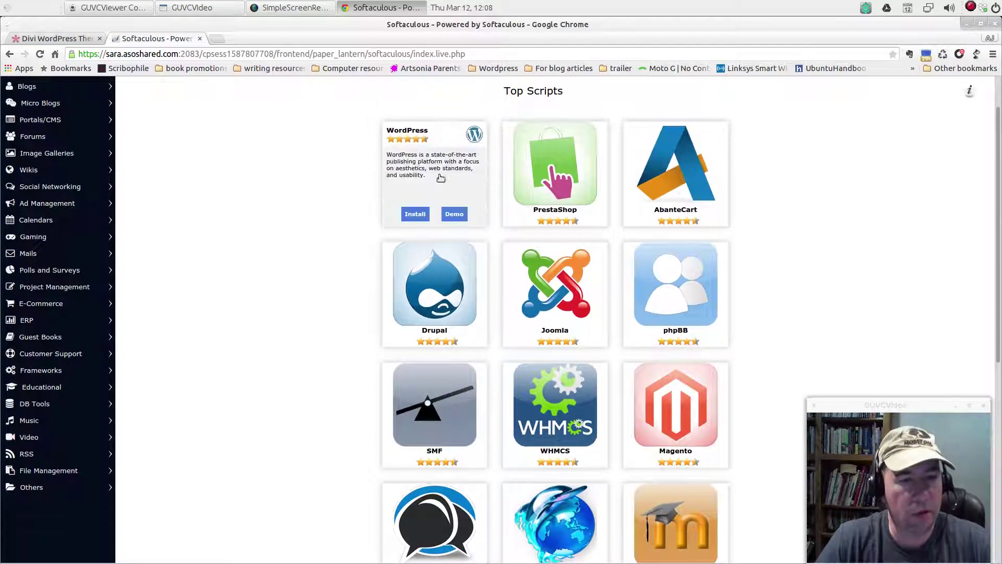
{"action": "left_click", "coordinate": [415, 214]}
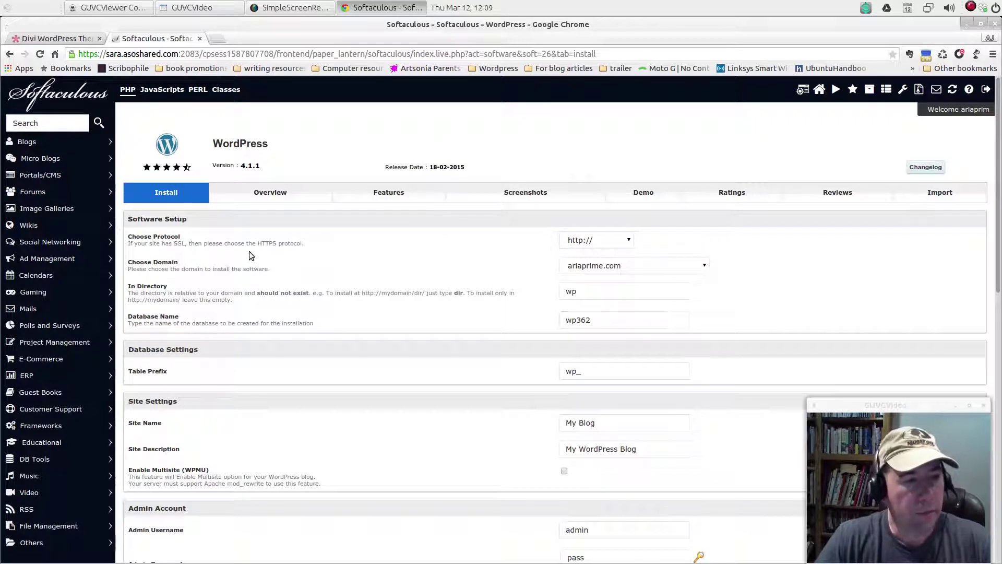
{"action": "left_click", "coordinate": [631, 242]}
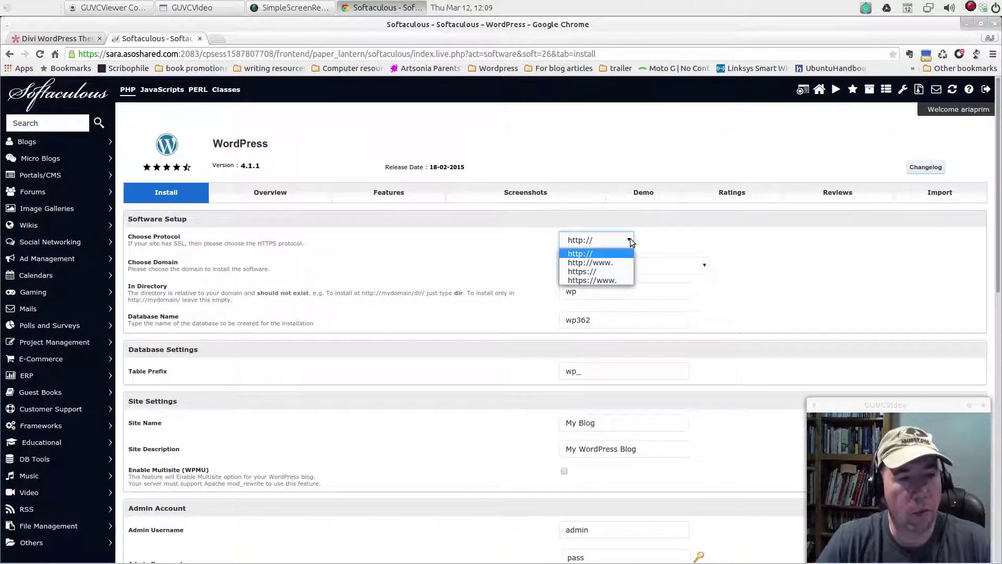
{"action": "left_click", "coordinate": [631, 242]}
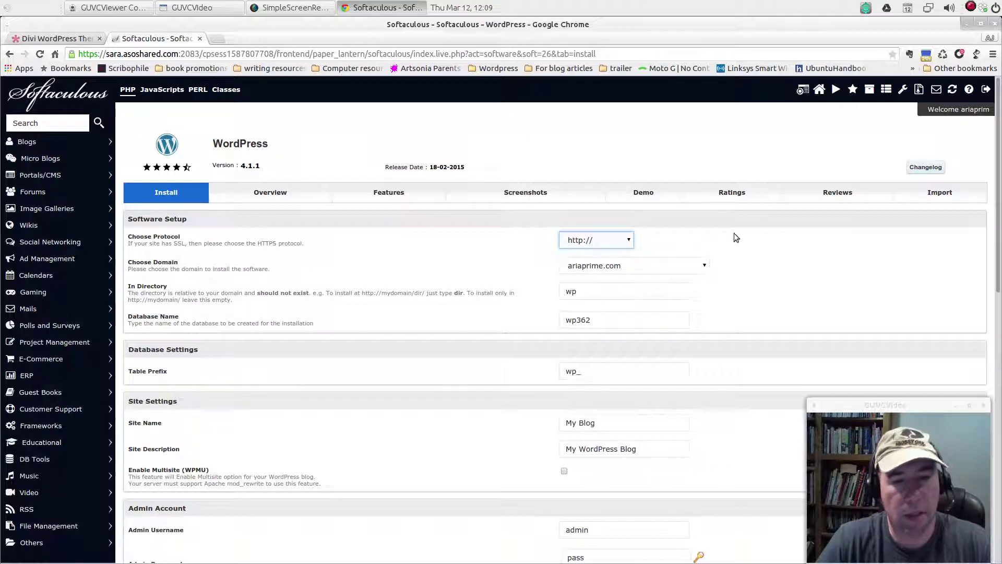
{"action": "left_click", "coordinate": [707, 268]}
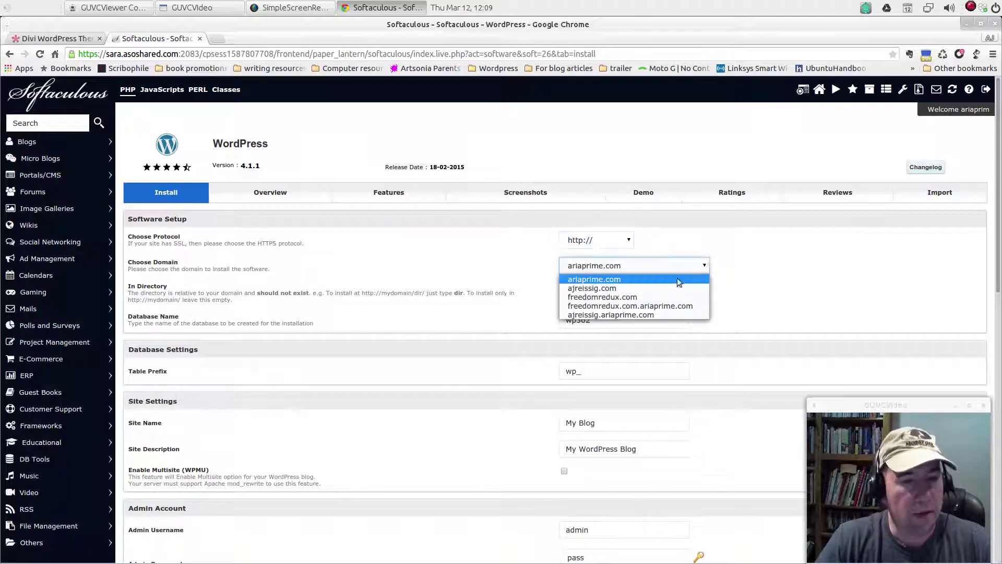
{"action": "left_click", "coordinate": [624, 289]}
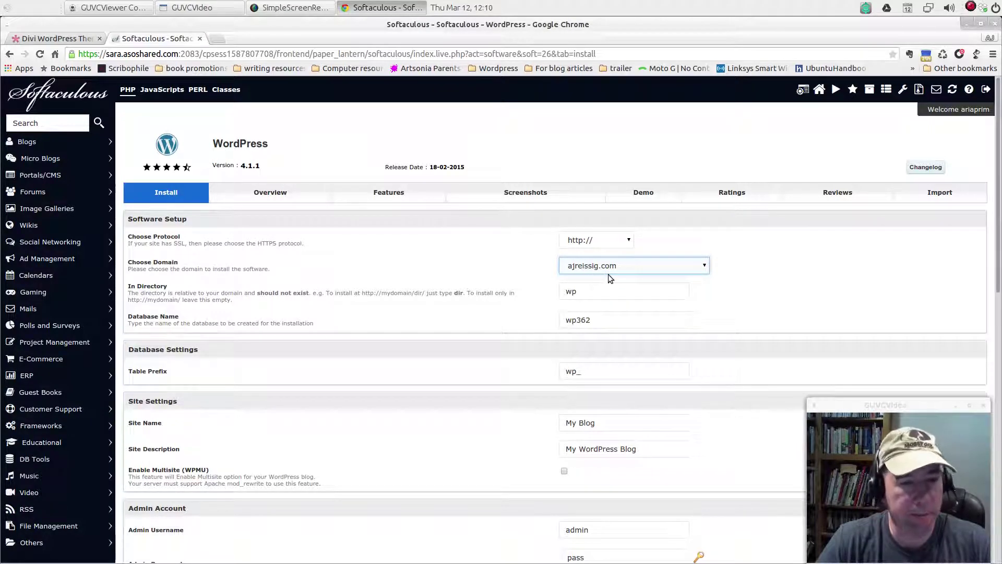
{"action": "scroll", "coordinate": [378, 321], "scroll_direction": "down", "scroll_amount": 1}
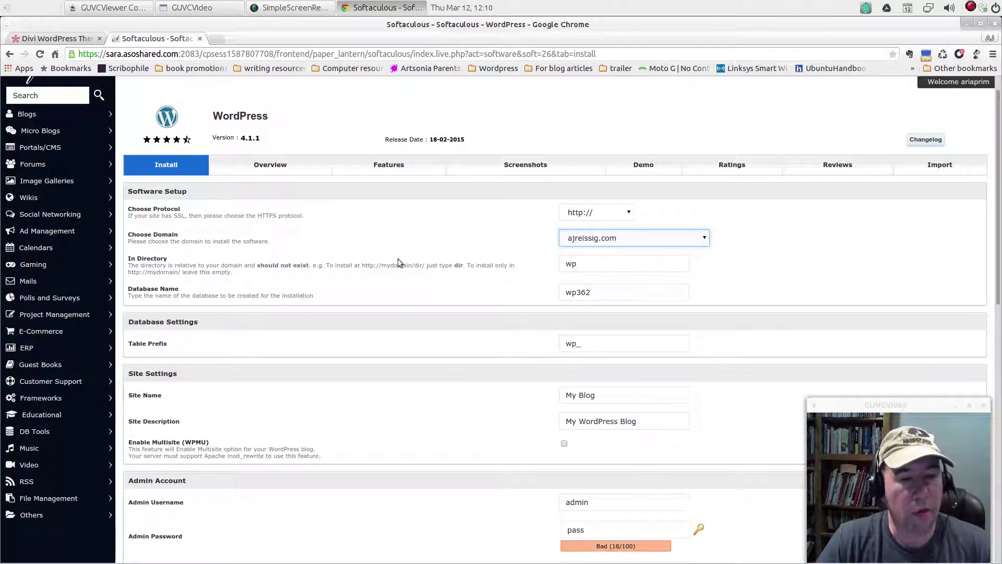
{"action": "left_click", "coordinate": [600, 350]}
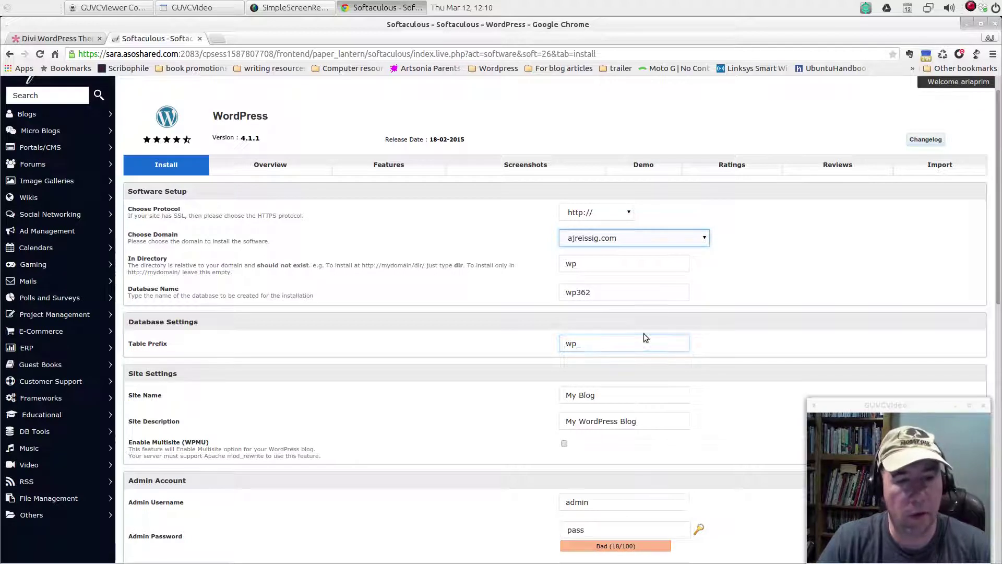
{"action": "left_click", "coordinate": [619, 291]}
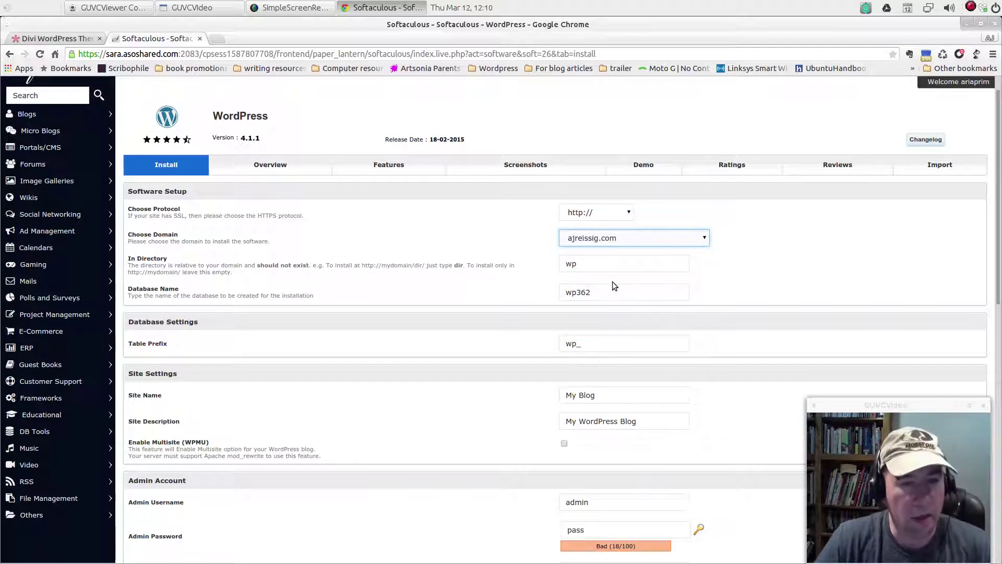
{"action": "left_click", "coordinate": [544, 298]}
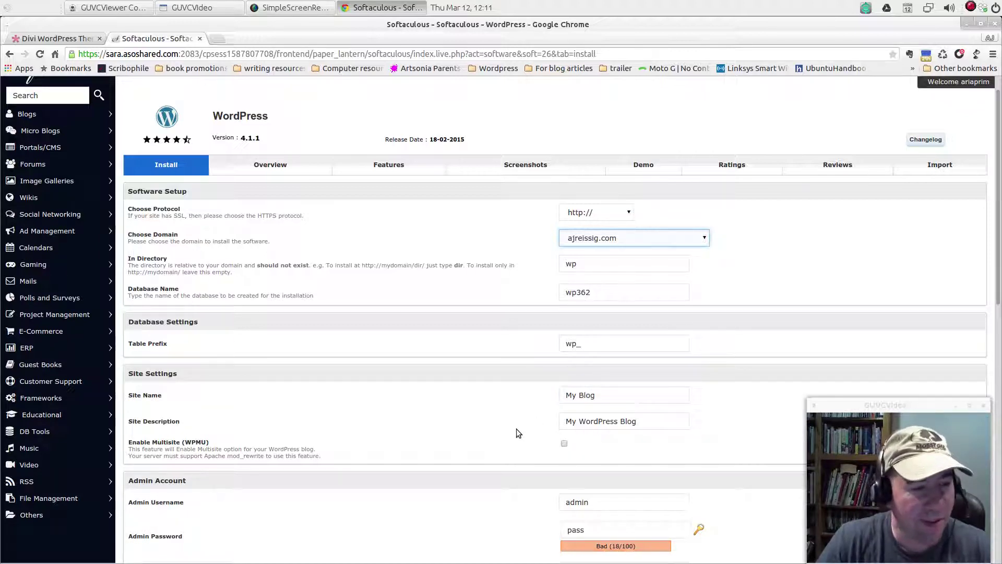
{"action": "scroll", "coordinate": [509, 418], "scroll_direction": "down", "scroll_amount": 2}
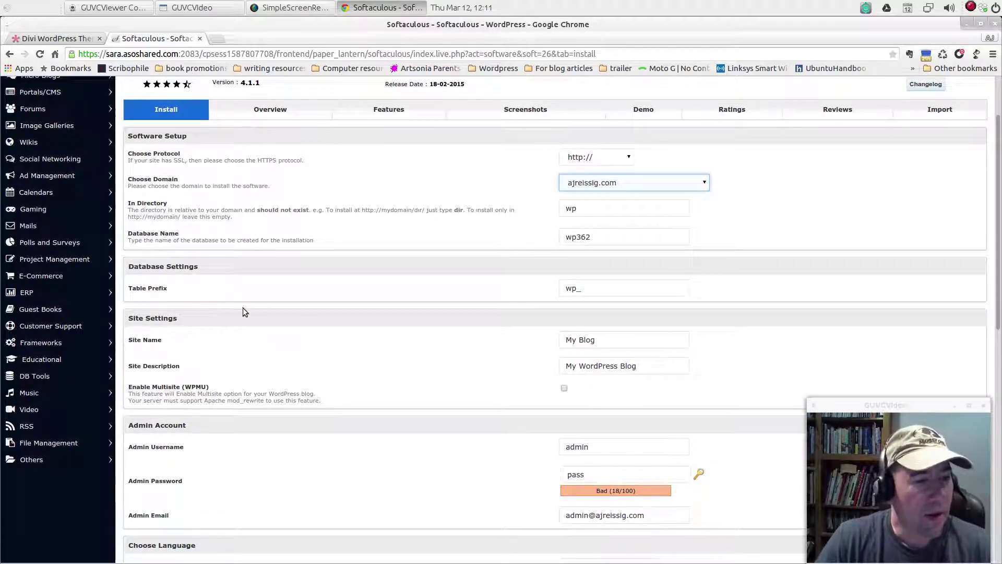
Replace the default site name My Blog with the site's domain name
{"action": "scroll", "coordinate": [347, 340], "scroll_direction": "down", "scroll_amount": 3}
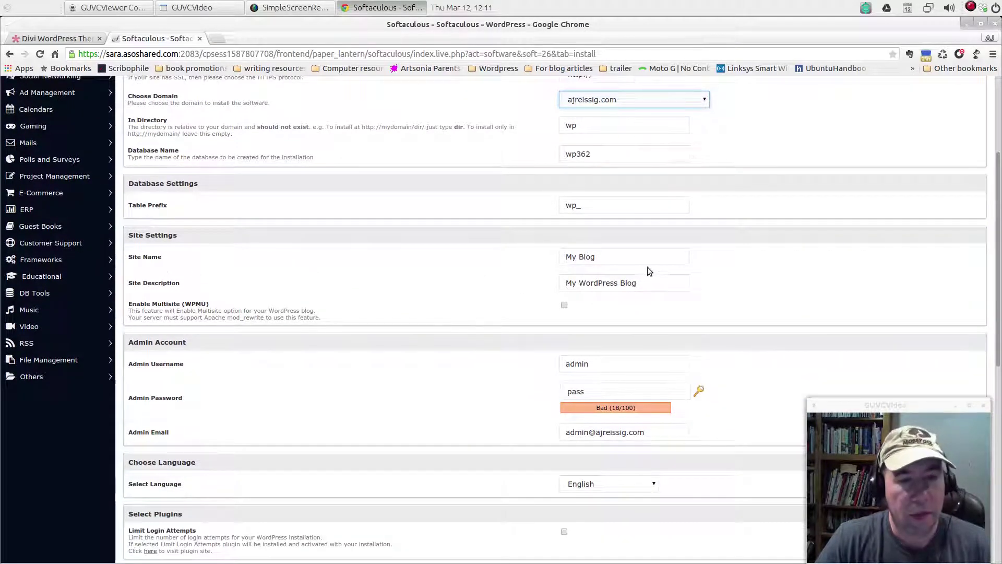
{"action": "left_click", "coordinate": [620, 257]}
{"action": "left_click_drag", "start_coordinate": [620, 258], "coordinate": [500, 272]}
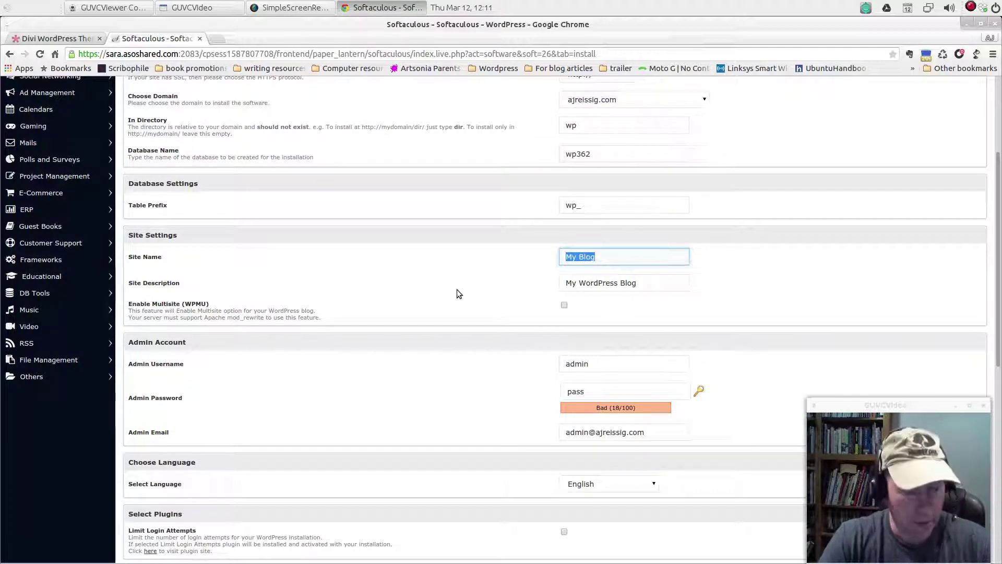
{"action": "type", "text": "AJReiss"}
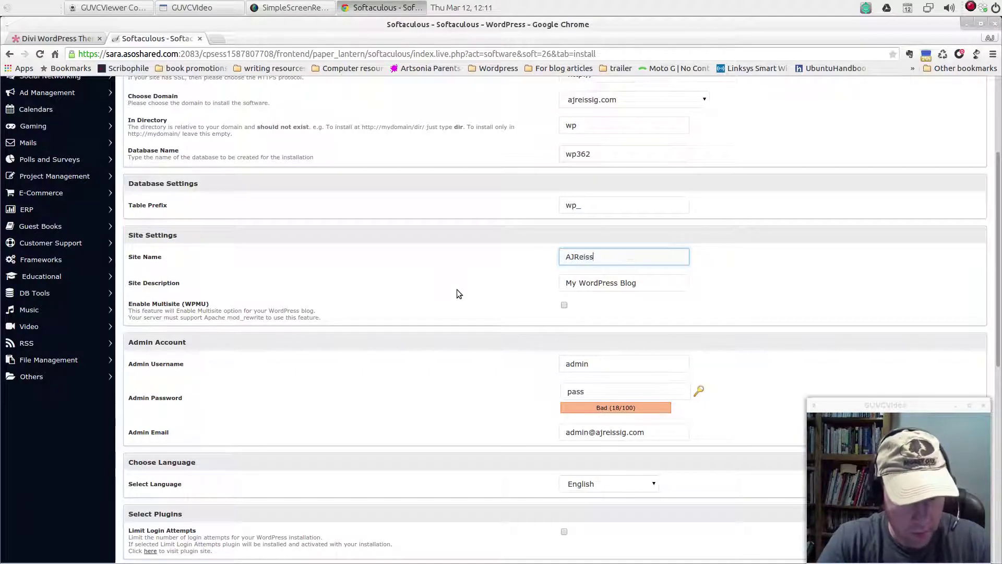
{"action": "type", "text": "ig"}
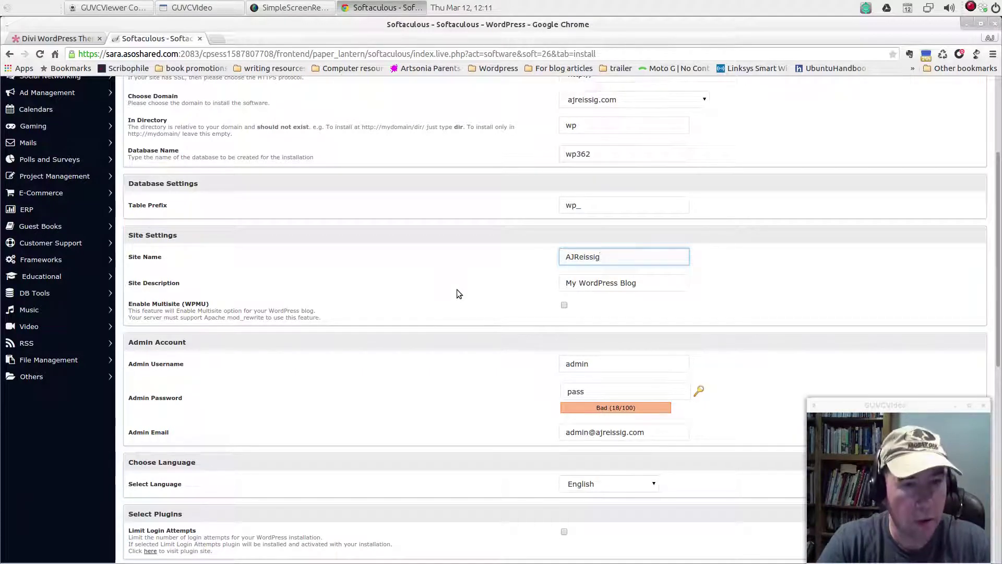
{"action": "type", "text": ".com"}
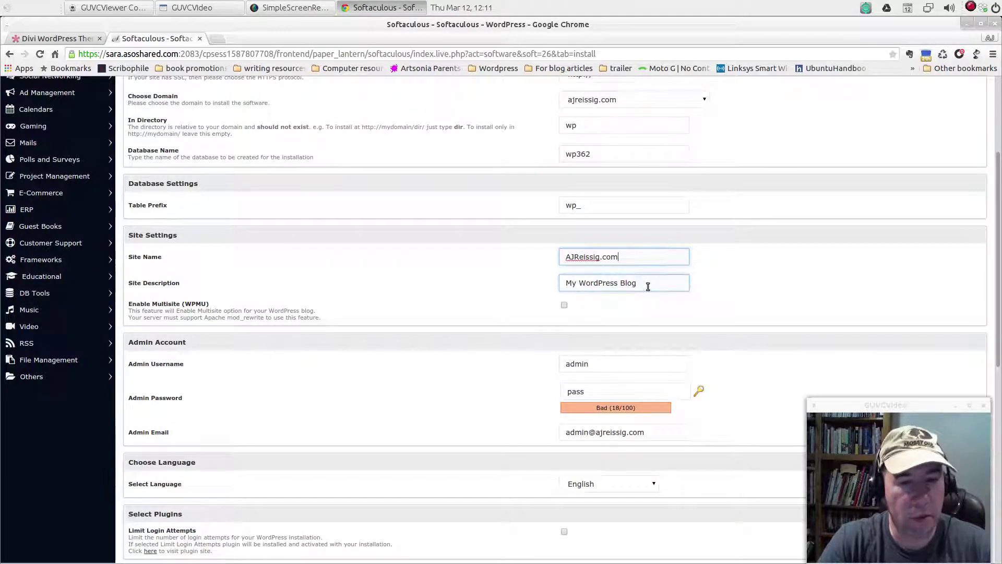
Set the site description to 'Writer * Libertarian * Linux Geek * Coffee Addict'
{"action": "left_click_drag", "start_coordinate": [646, 285], "coordinate": [566, 285]}
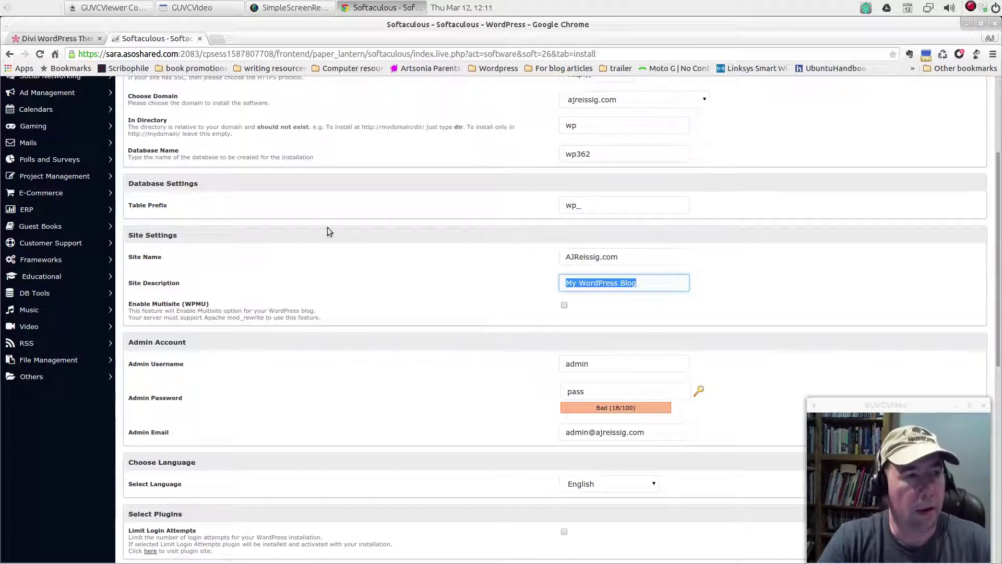
{"action": "left_click_drag", "start_coordinate": [798, 27], "coordinate": [783, 29]}
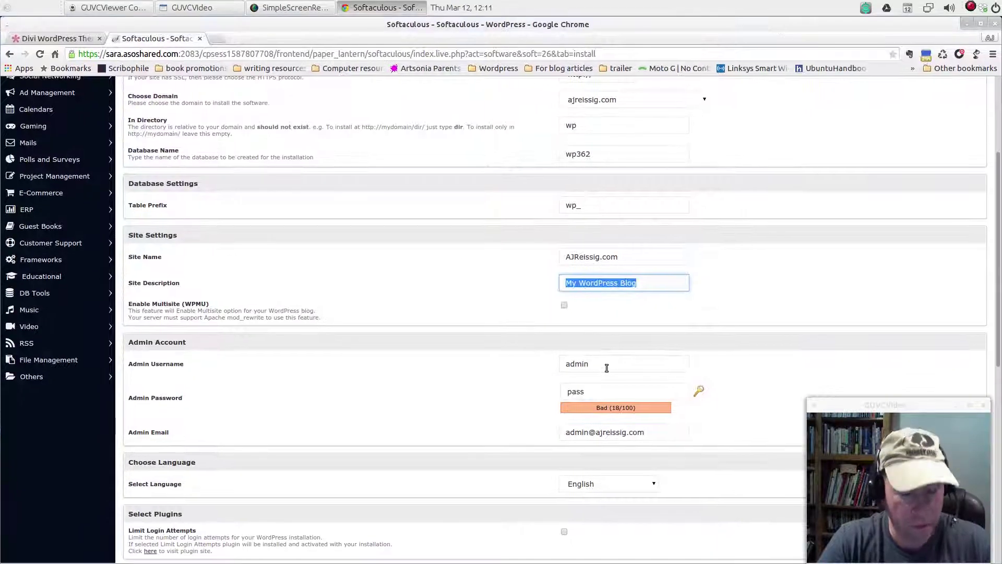
{"action": "type", "text": "Writer"}
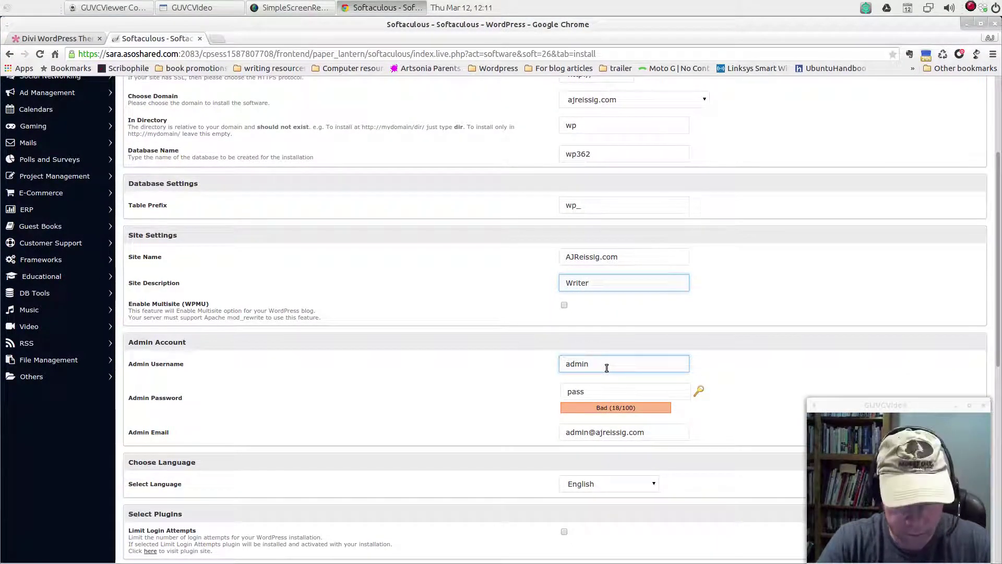
{"action": "type", "text": "*"}
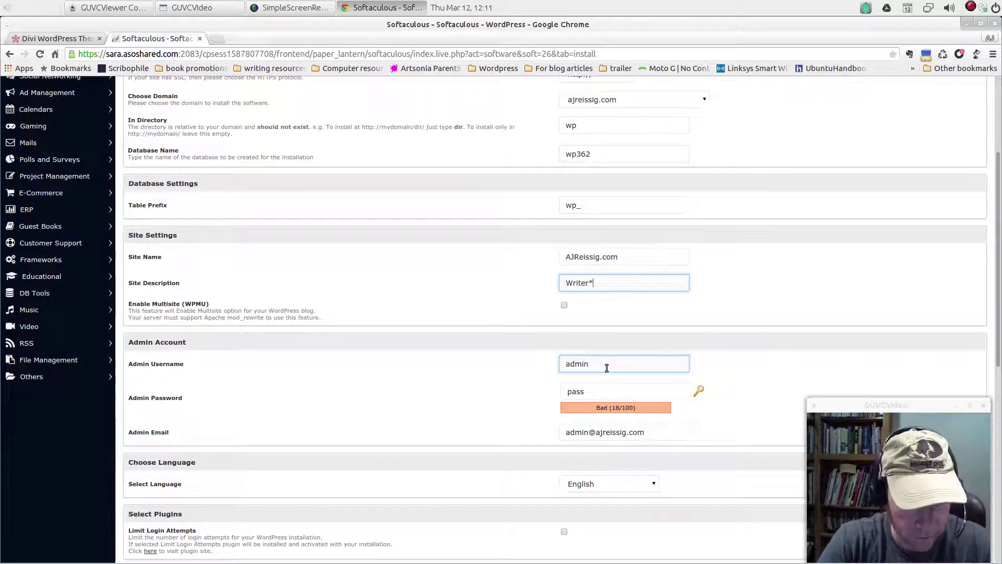
{"action": "type", "text": "Libertar"}
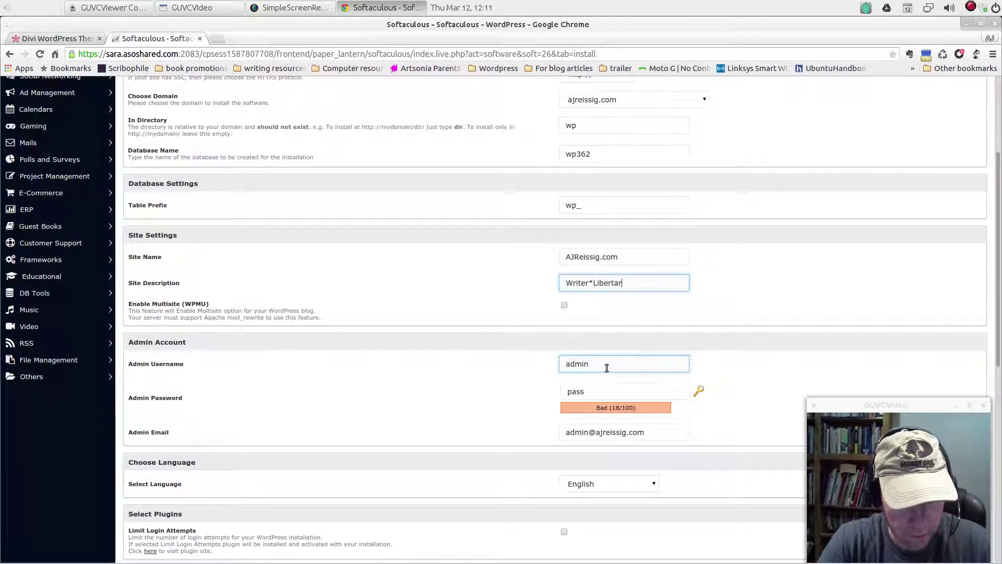
{"action": "type", "text": "ian"}
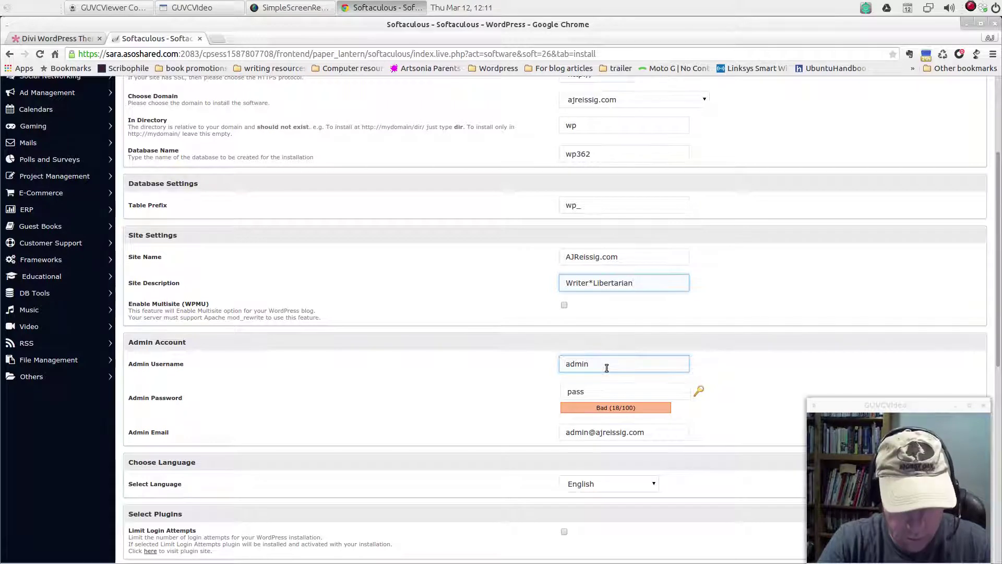
{"action": "type", "text": "*Linux"}
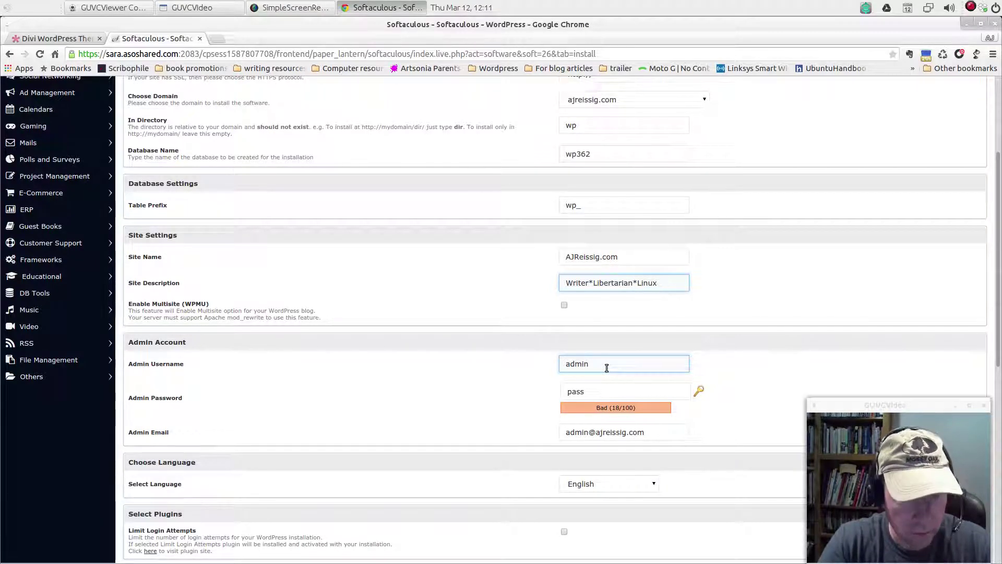
{"action": "type", "text": " Geek"}
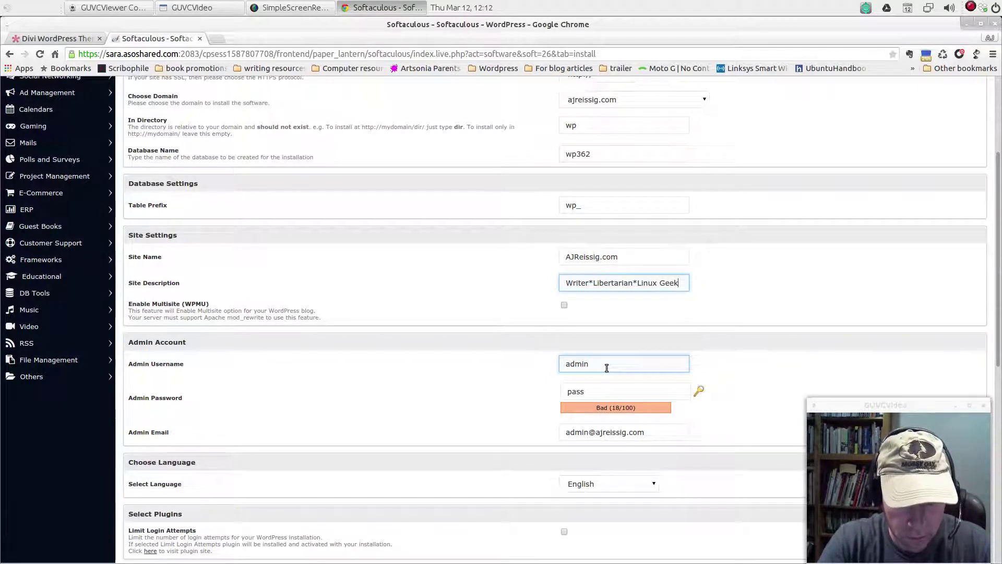
{"action": "type", "text": "*"}
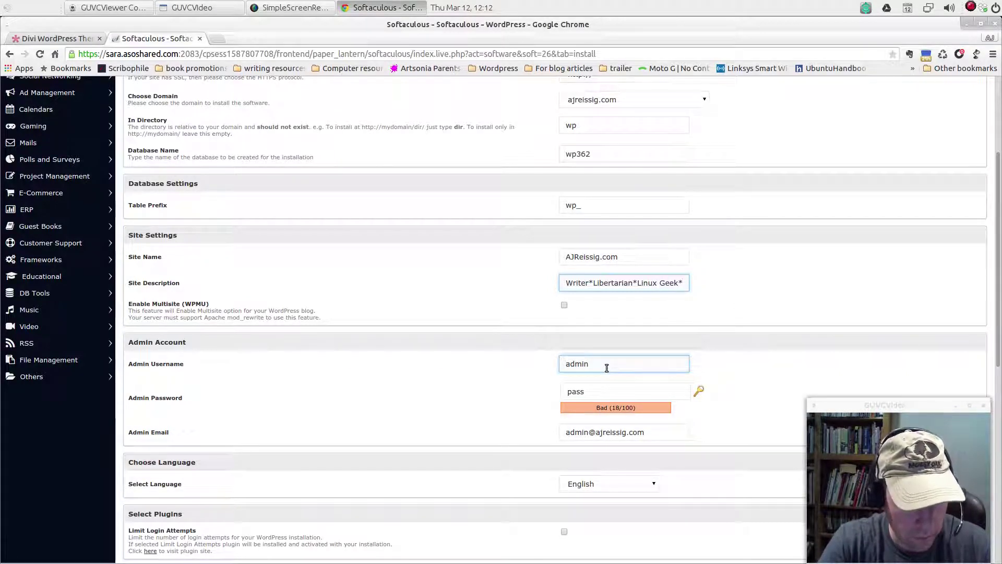
{"action": "type", "text": " Coffe"}
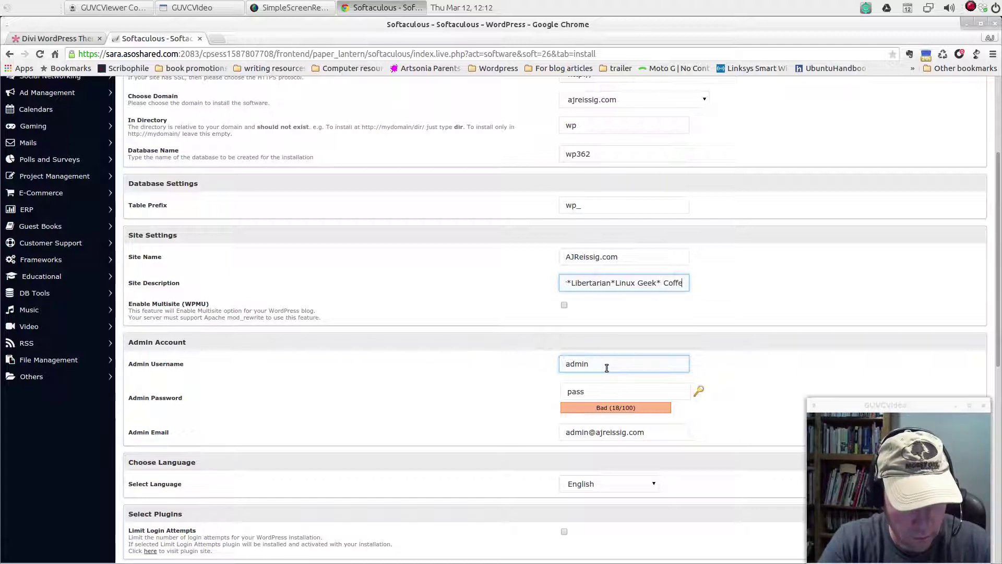
{"action": "type", "text": "e Add"}
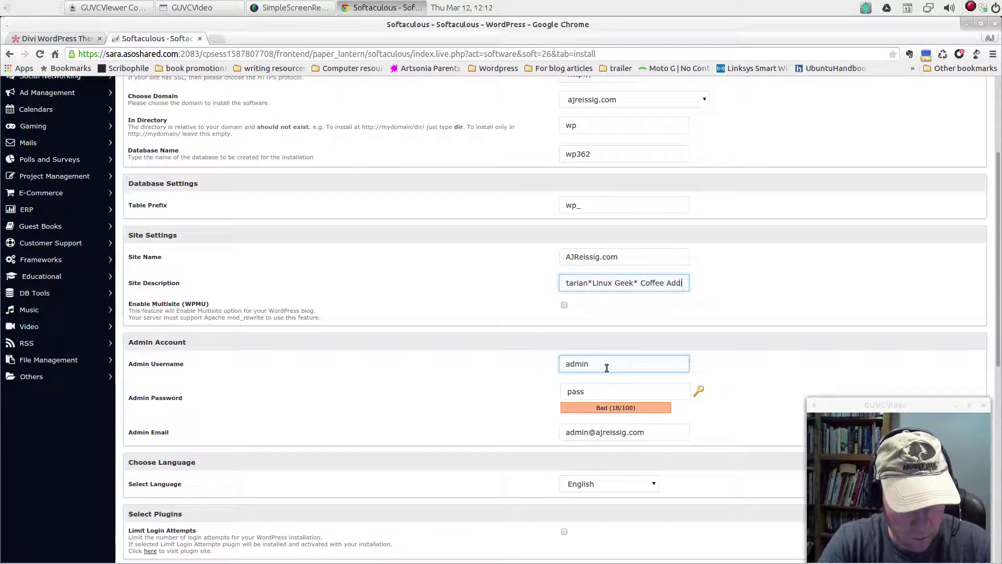
{"action": "type", "text": "ic"}
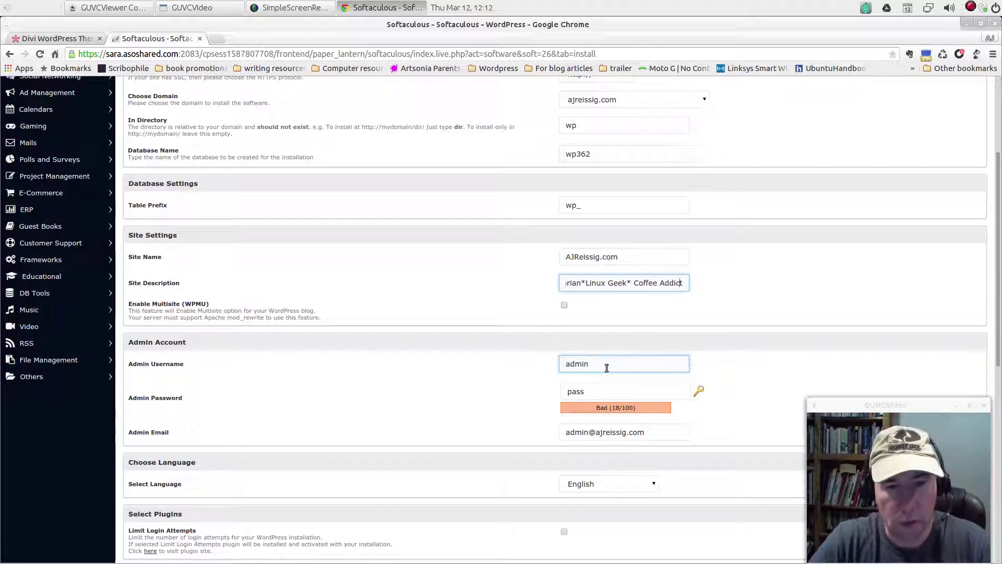
{"action": "type", "text": "t"}
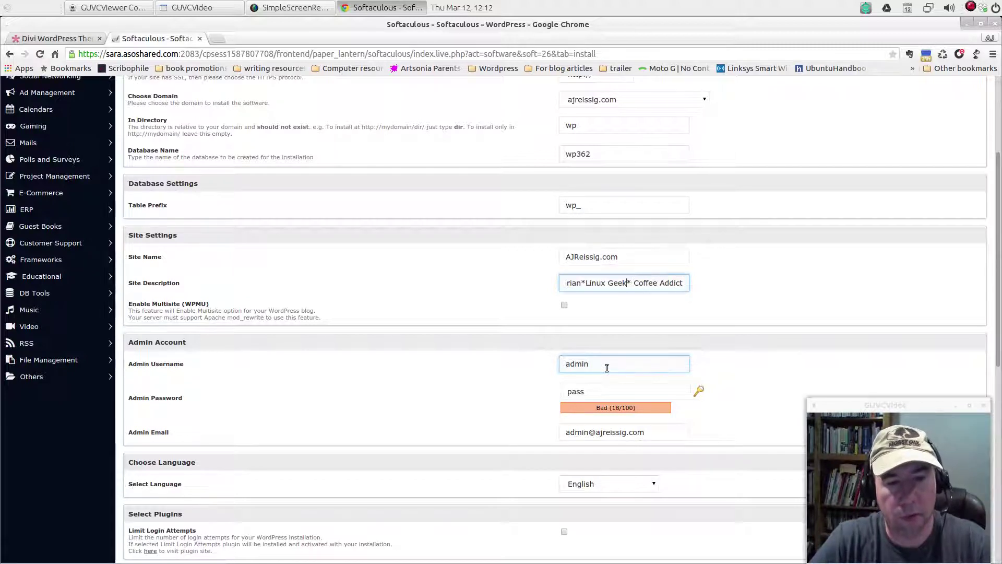
{"action": "key", "text": "Left"}
{"action": "key", "text": "Left"}
{"action": "key", "text": "Left"}
{"action": "key", "text": "Left"}
{"action": "key", "text": "Left"}
{"action": "key", "text": "Left"}
{"action": "key", "text": "Left"}
{"action": "key", "text": "Left"}
{"action": "key", "text": "Left"}
{"action": "key", "text": "Left"}
{"action": "key", "text": "Left"}
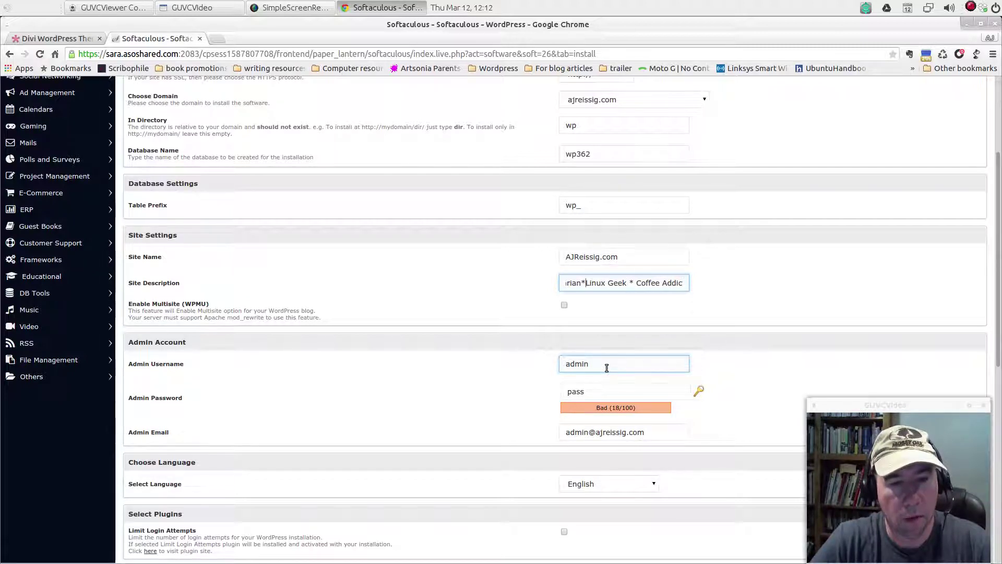
{"action": "key", "text": "Left"}
{"action": "key", "text": "Left"}
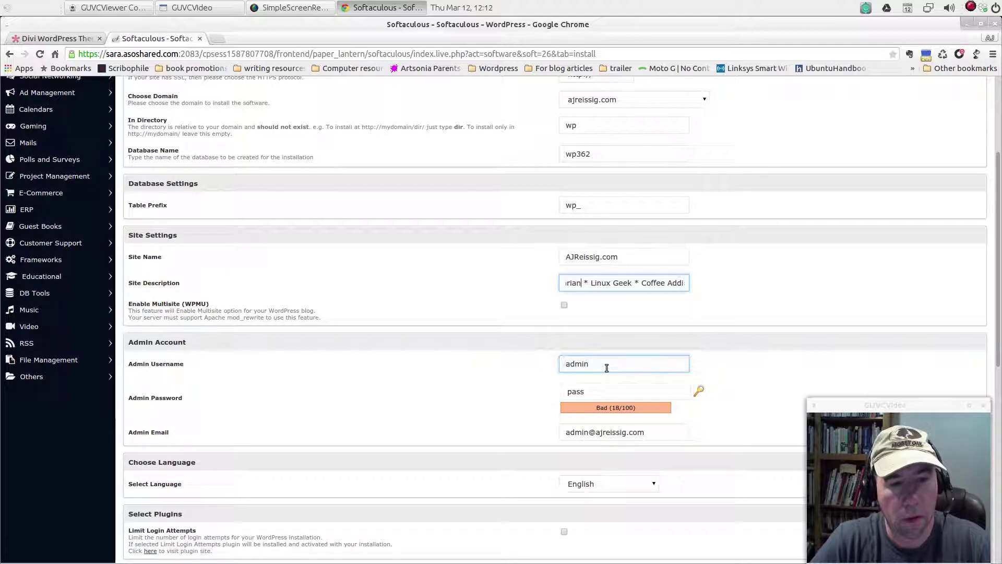
{"action": "key", "text": "Left"}
{"action": "key", "text": "Left"}
{"action": "key", "text": "Left"}
{"action": "key", "text": "Left"}
{"action": "key", "text": "Left"}
{"action": "key", "text": "Left"}
{"action": "key", "text": "Left"}
{"action": "key", "text": "Left"}
{"action": "key", "text": "Left"}
{"action": "key", "text": "Left"}
{"action": "key", "text": "Left"}
{"action": "key", "text": "Left"}
{"action": "key", "text": "Left"}
{"action": "key", "text": "Left"}
{"action": "key", "text": "Left"}
{"action": "key", "text": "Left"}
{"action": "key", "text": "Left"}
{"action": "key", "text": "Left"}
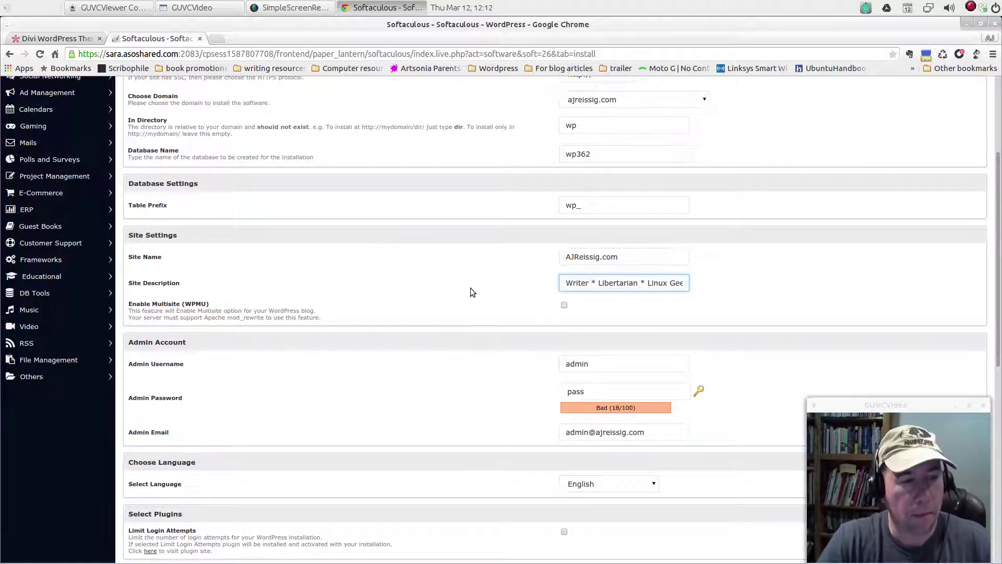
{"action": "scroll", "coordinate": [472, 286], "scroll_direction": "down", "scroll_amount": 2}
{"action": "scroll", "coordinate": [454, 288], "scroll_direction": "down", "scroll_amount": 2}
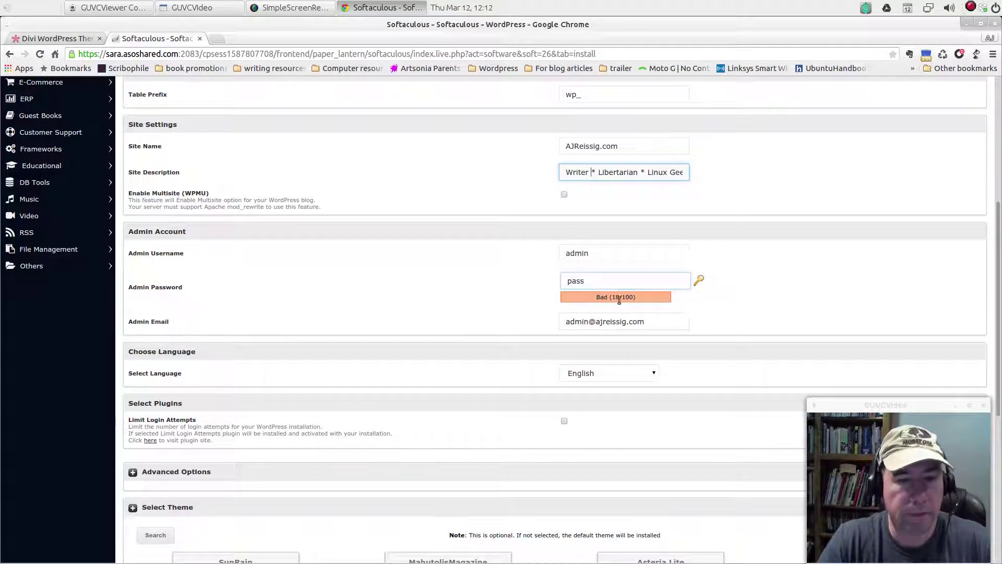
Generate a random strong admin password and keep the prefilled admin e-mail address
{"action": "left_click", "coordinate": [700, 281]}
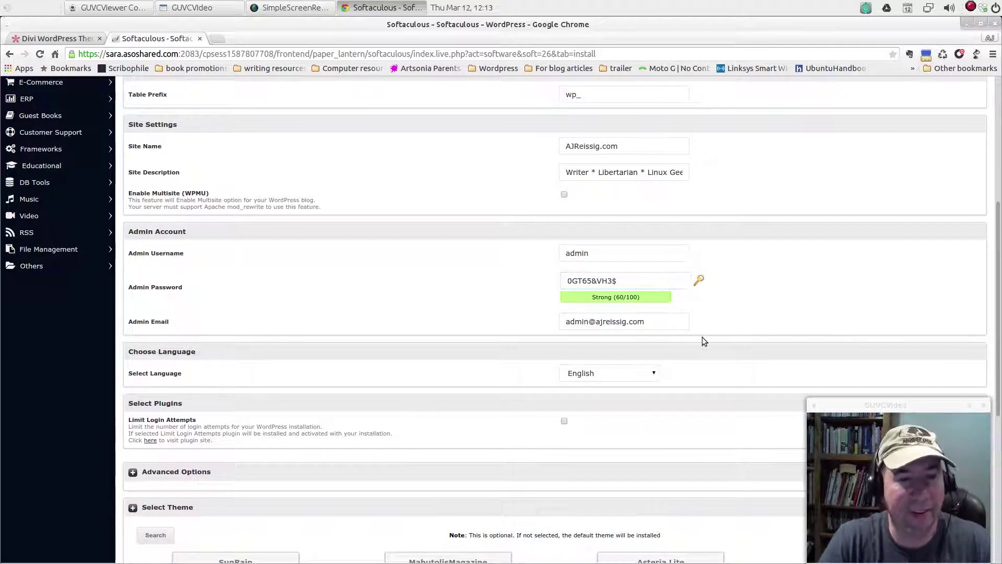
{"action": "scroll", "coordinate": [360, 318], "scroll_direction": "down", "scroll_amount": 1}
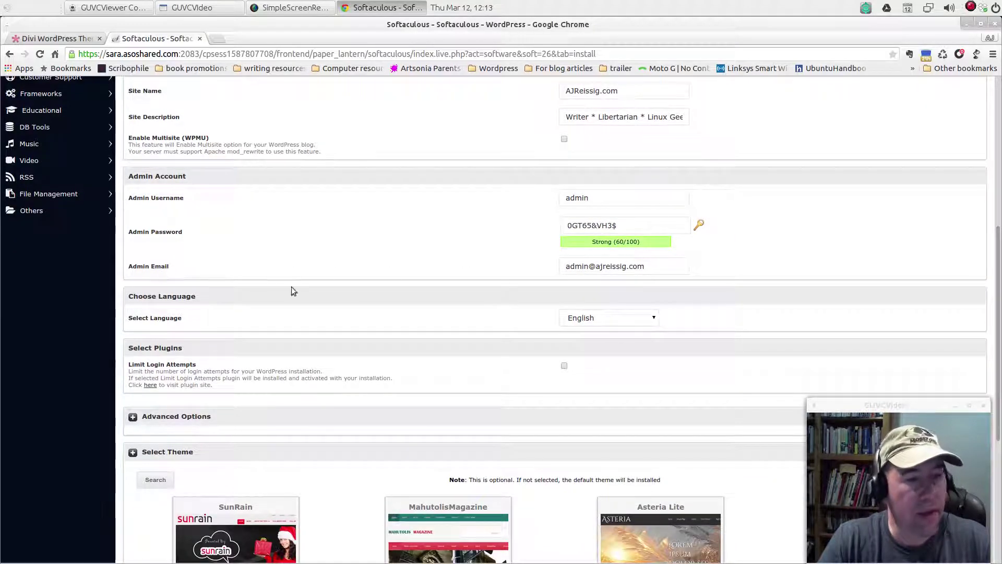
{"action": "left_click", "coordinate": [617, 269]}
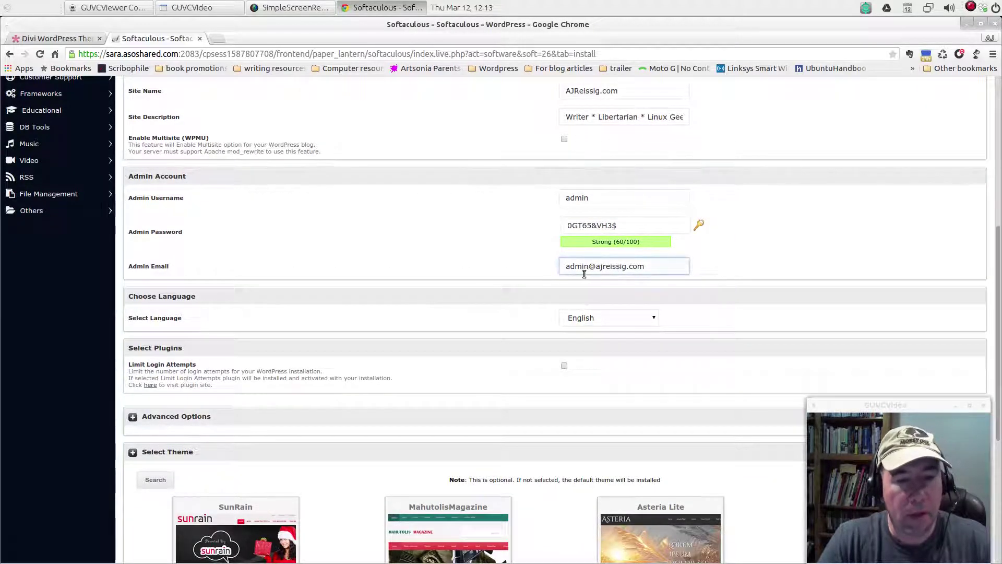
{"action": "triple_click", "coordinate": [575, 270]}
{"action": "left_click", "coordinate": [663, 274]}
{"action": "triple_click", "coordinate": [597, 273]}
{"action": "left_click", "coordinate": [655, 274]}
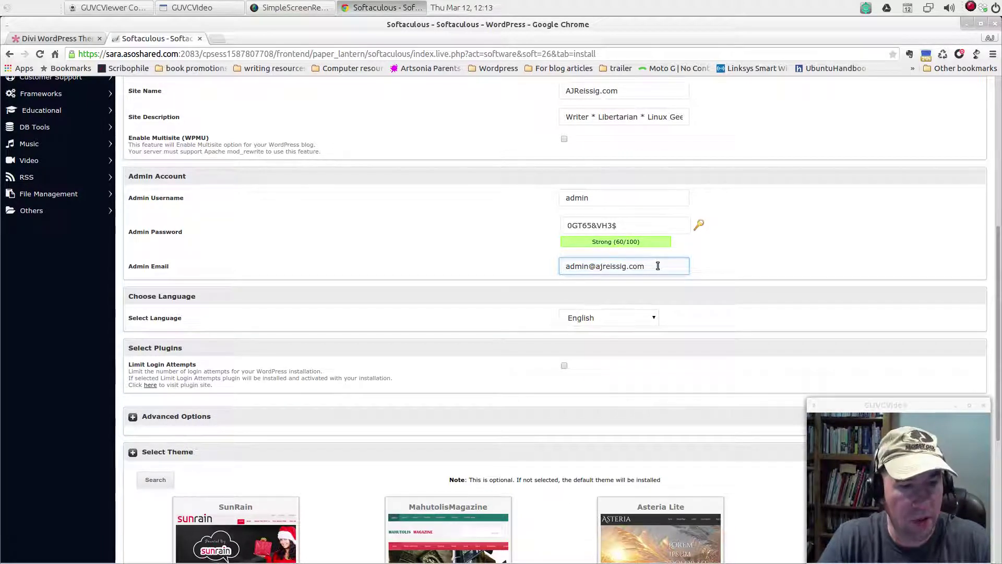
{"action": "left_click", "coordinate": [659, 286]}
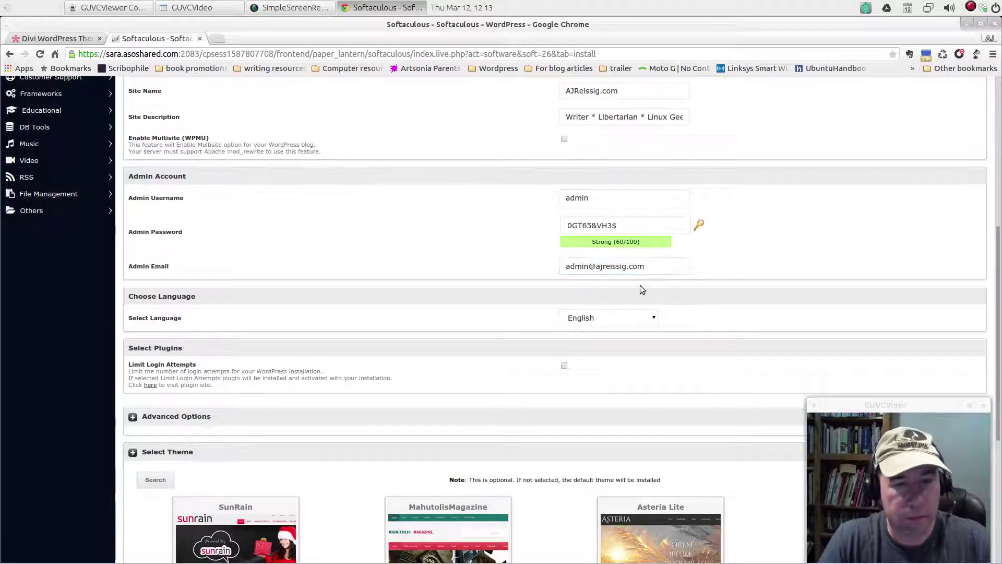
{"action": "left_click", "coordinate": [656, 266]}
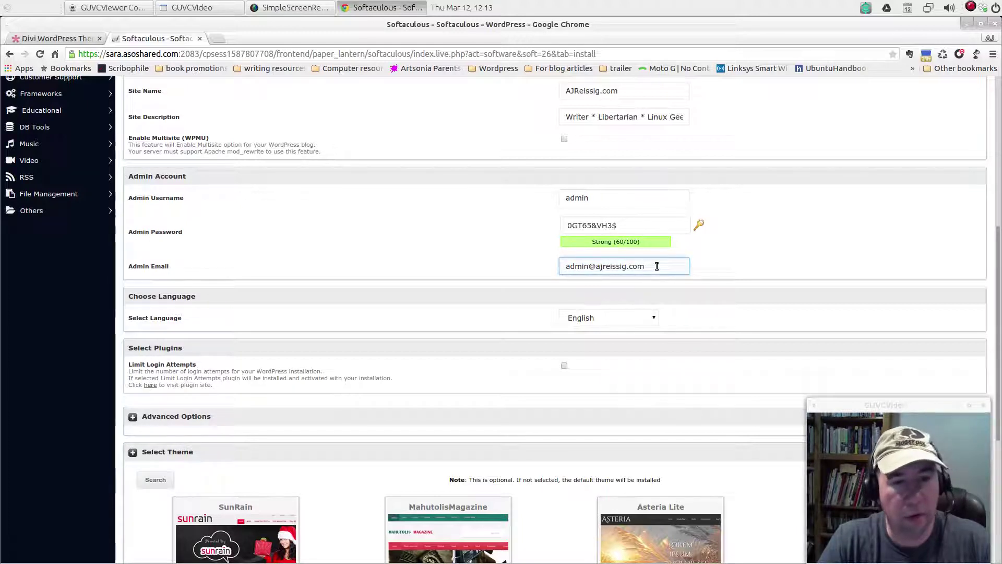
{"action": "left_click", "coordinate": [533, 270]}
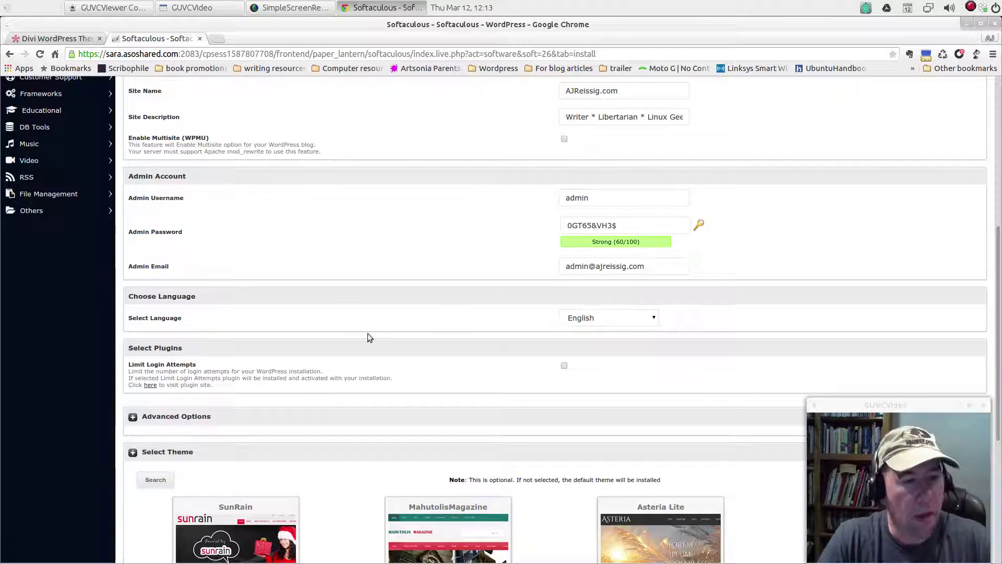
Keep English as the language and expand Advanced Options, showing auto-upgrade and backup settings
{"action": "left_click", "coordinate": [654, 317]}
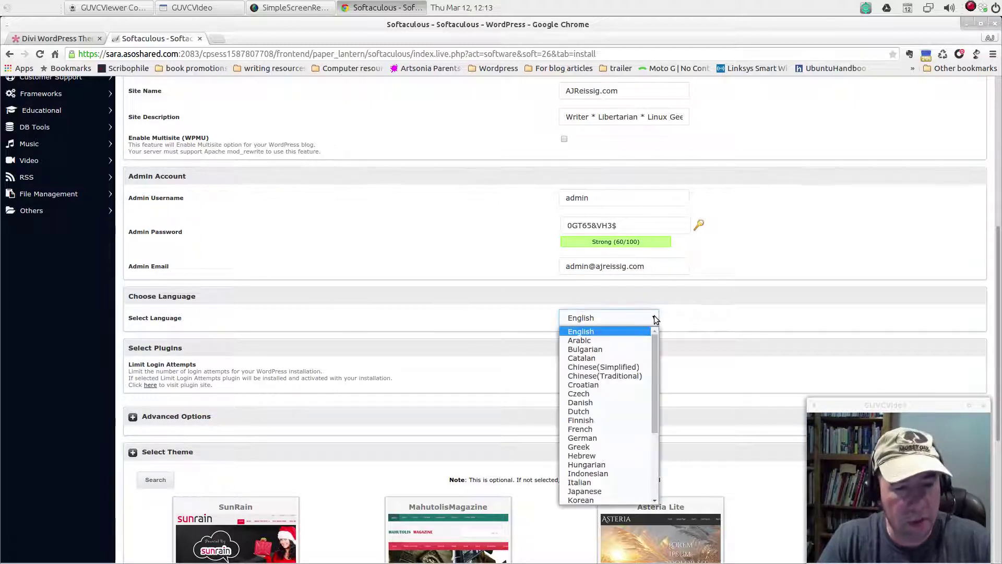
{"action": "left_click", "coordinate": [675, 317]}
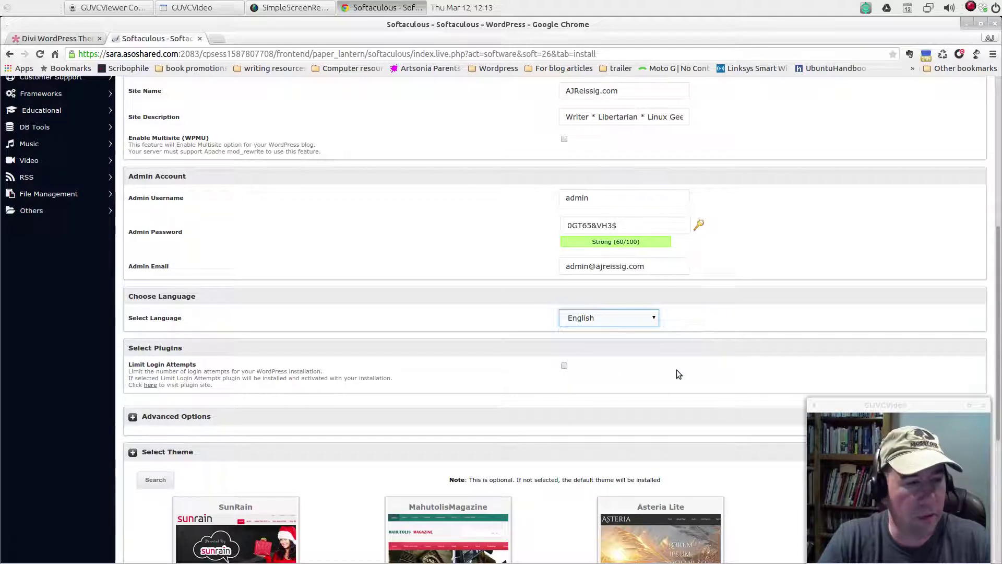
{"action": "scroll", "coordinate": [680, 377], "scroll_direction": "down", "scroll_amount": 2}
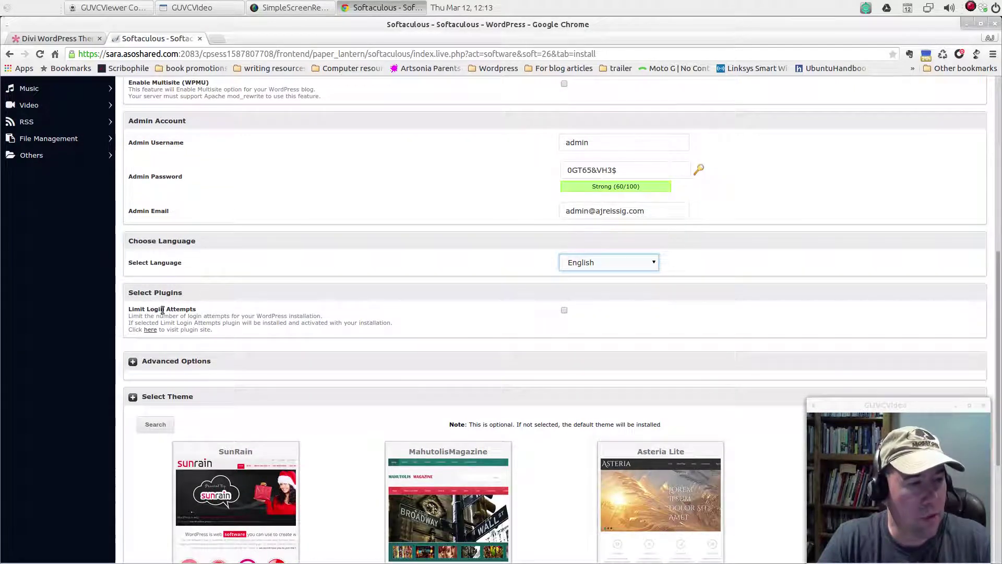
{"action": "scroll", "coordinate": [220, 348], "scroll_direction": "down", "scroll_amount": 2}
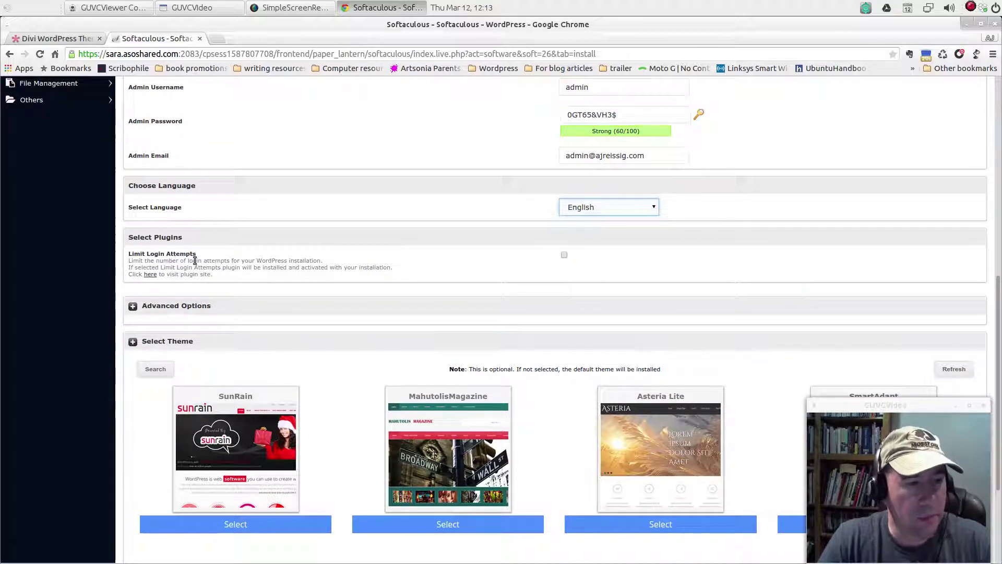
{"action": "left_click", "coordinate": [133, 307]}
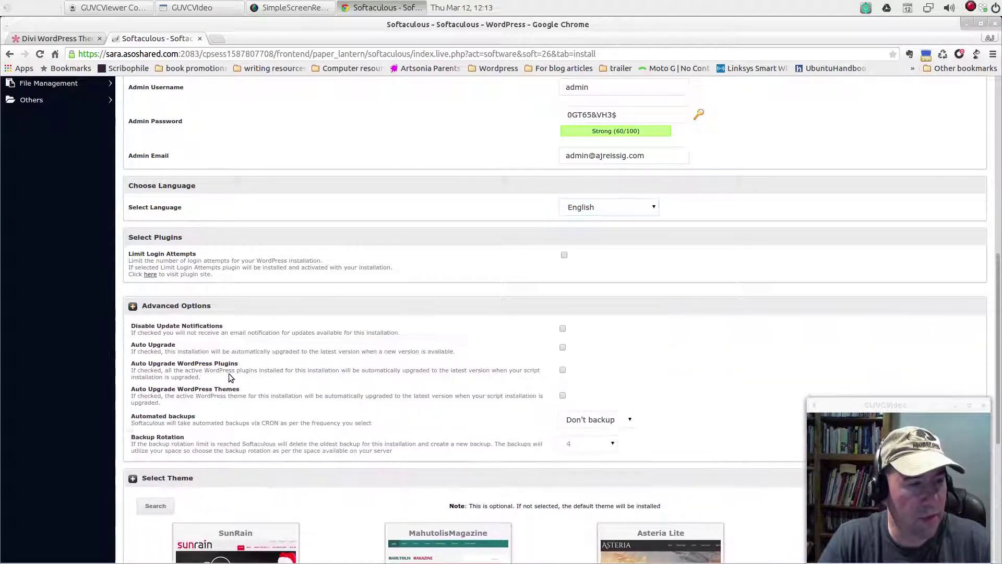
{"action": "scroll", "coordinate": [378, 384], "scroll_direction": "down", "scroll_amount": 1}
{"action": "scroll", "coordinate": [378, 384], "scroll_direction": "down", "scroll_amount": 1}
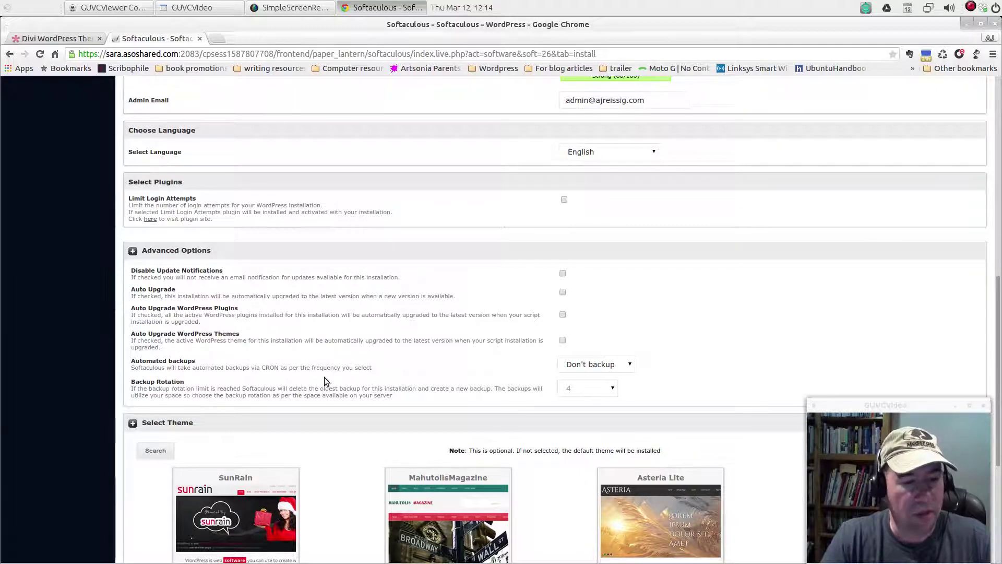
{"action": "scroll", "coordinate": [324, 377], "scroll_direction": "down", "scroll_amount": 4}
{"action": "scroll", "coordinate": [325, 377], "scroll_direction": "down", "scroll_amount": 1}
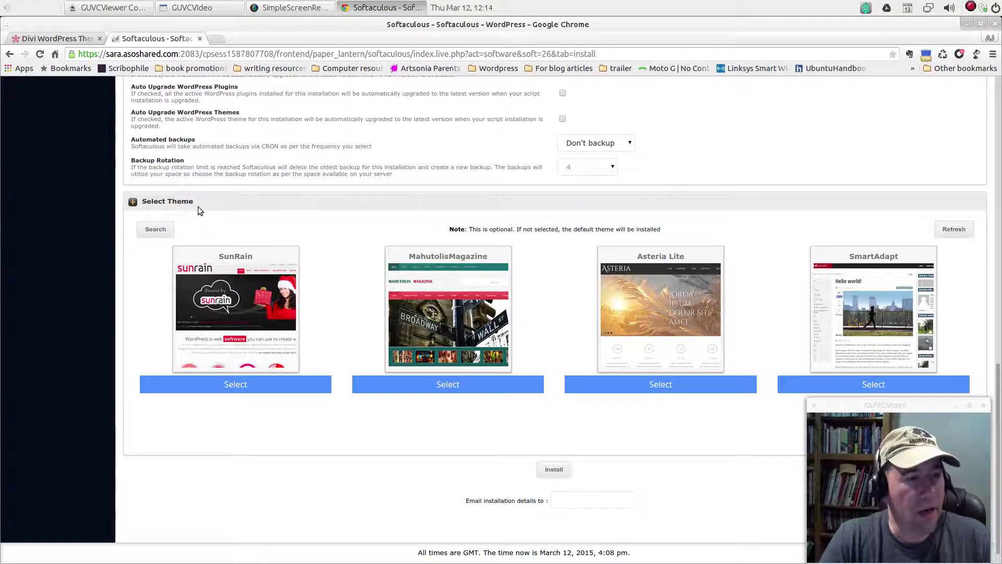
{"action": "mouse_move", "coordinate": [454, 349]}
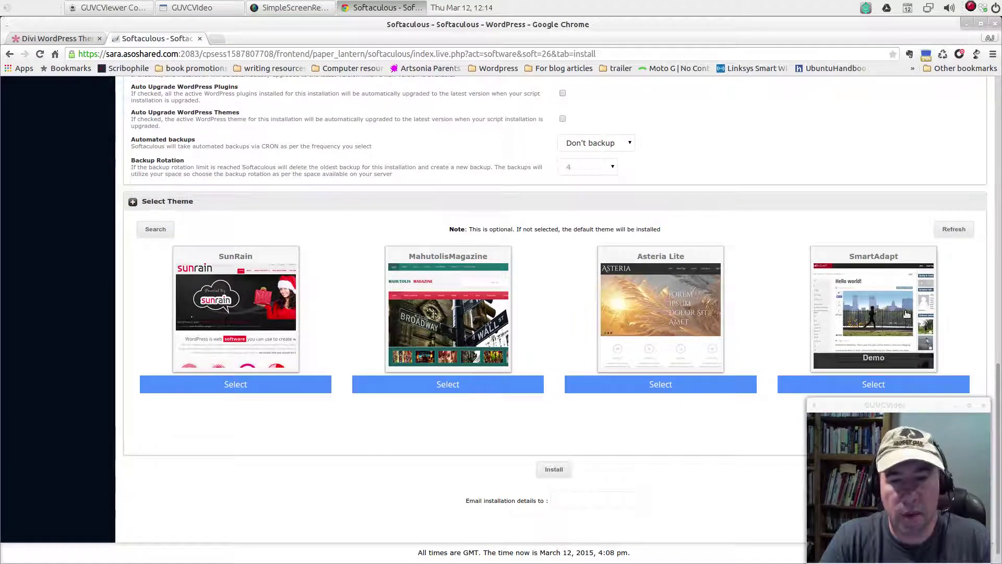
{"action": "scroll", "coordinate": [706, 405], "scroll_direction": "down", "scroll_amount": 1}
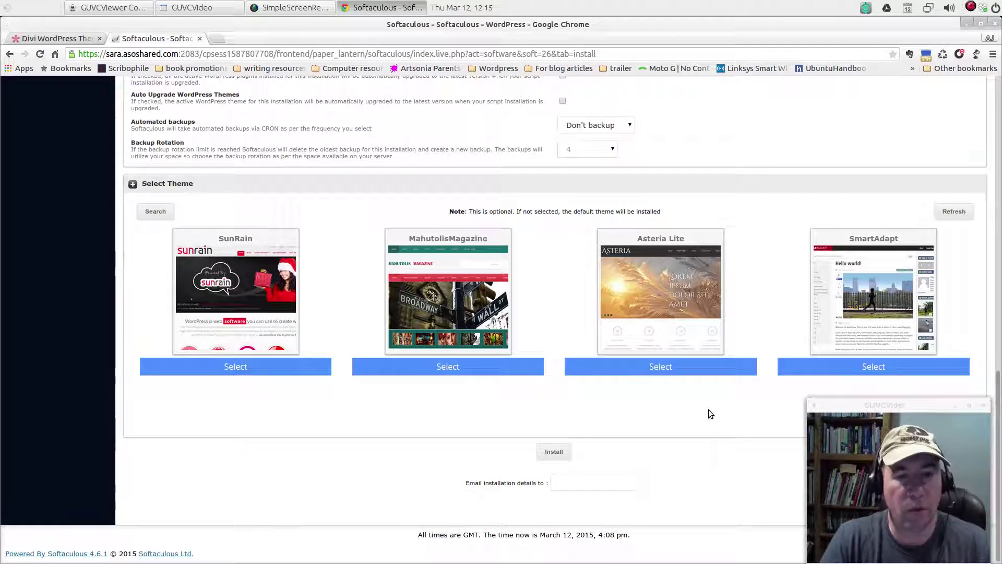
{"action": "mouse_move", "coordinate": [672, 242]}
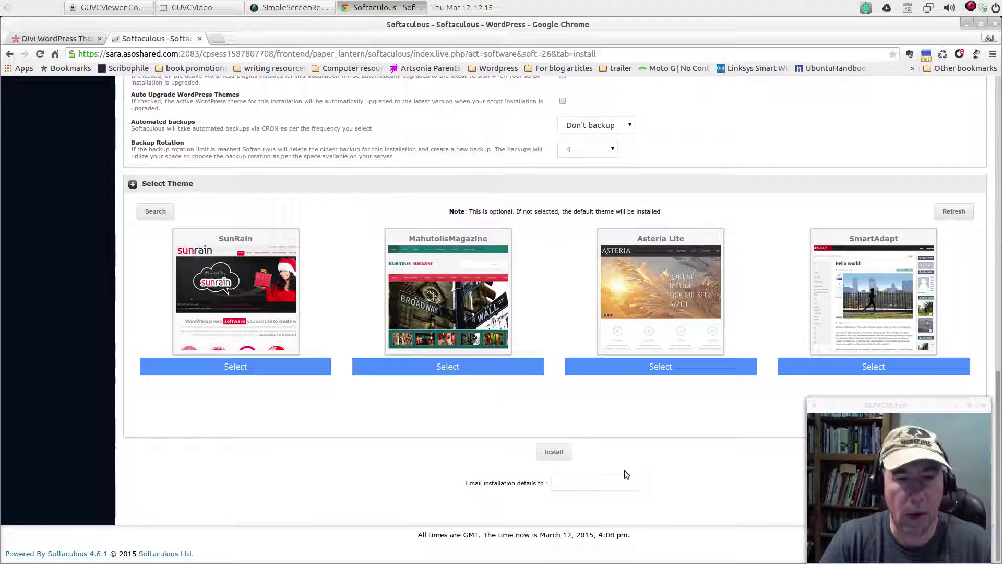
{"action": "mouse_move", "coordinate": [896, 315]}
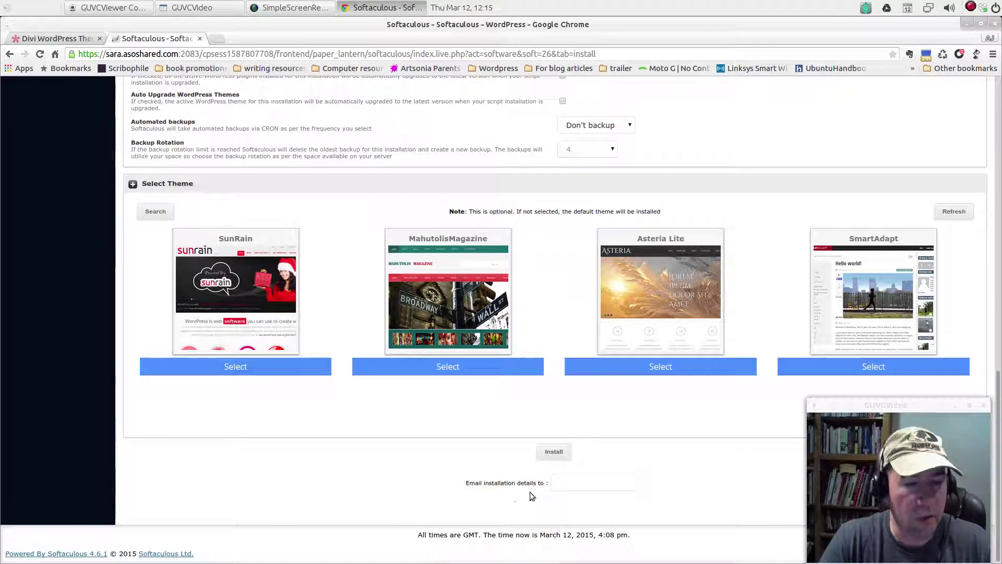
{"action": "left_click", "coordinate": [567, 486]}
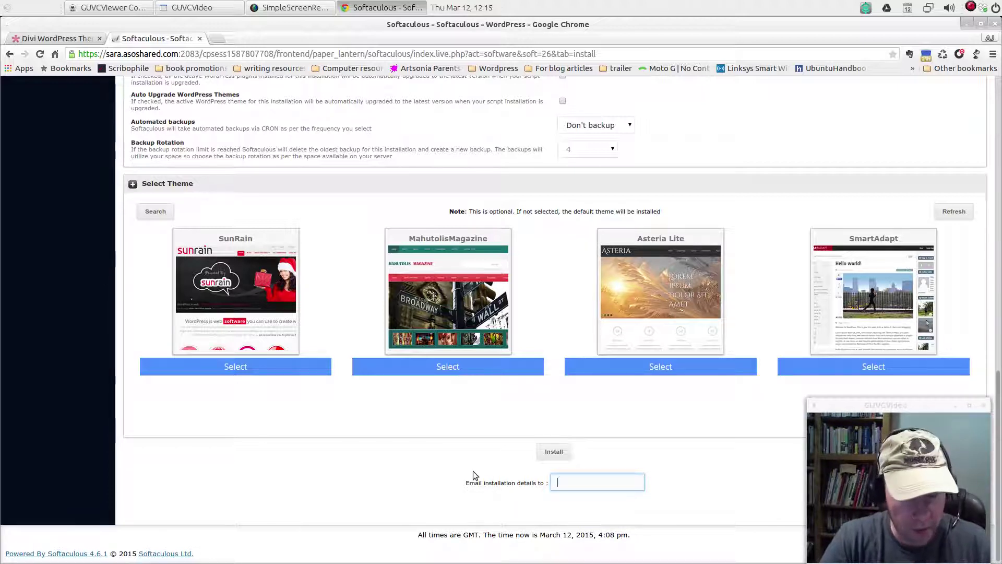
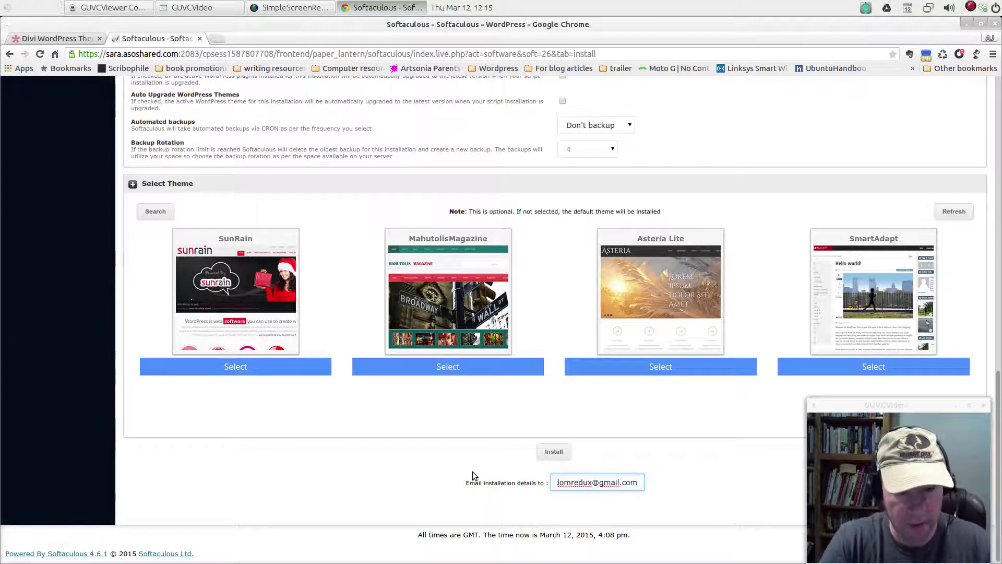
Enter a personal e-mail for the installation details and run the WordPress install
{"action": "left_click", "coordinate": [553, 451]}
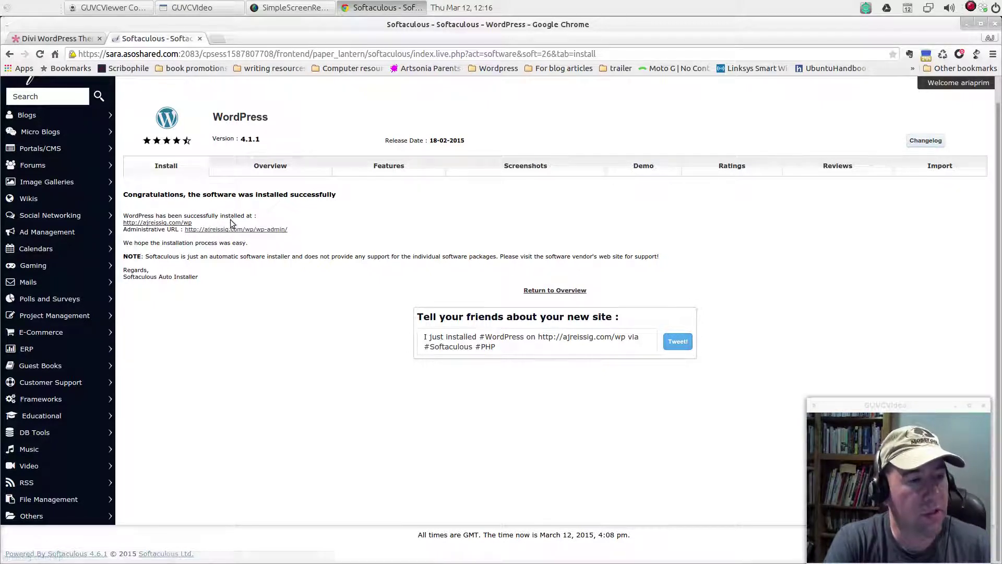
Open the new AJReissig.com site in a new tab and scroll through its Hello world! post
{"action": "right_click", "coordinate": [162, 224]}
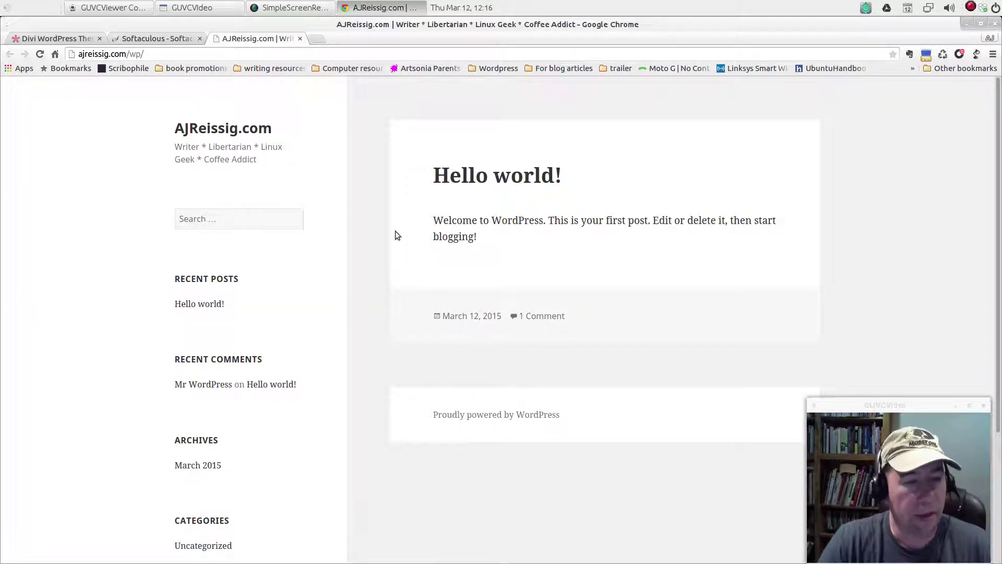
{"action": "scroll", "coordinate": [415, 405], "scroll_direction": "down", "scroll_amount": 6}
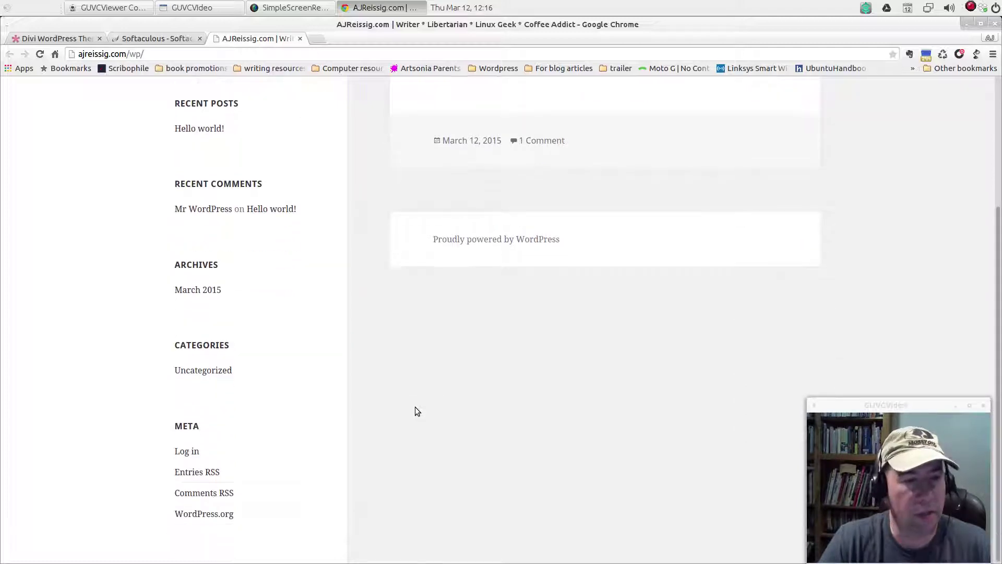
{"action": "scroll", "coordinate": [418, 405], "scroll_direction": "up", "scroll_amount": 6}
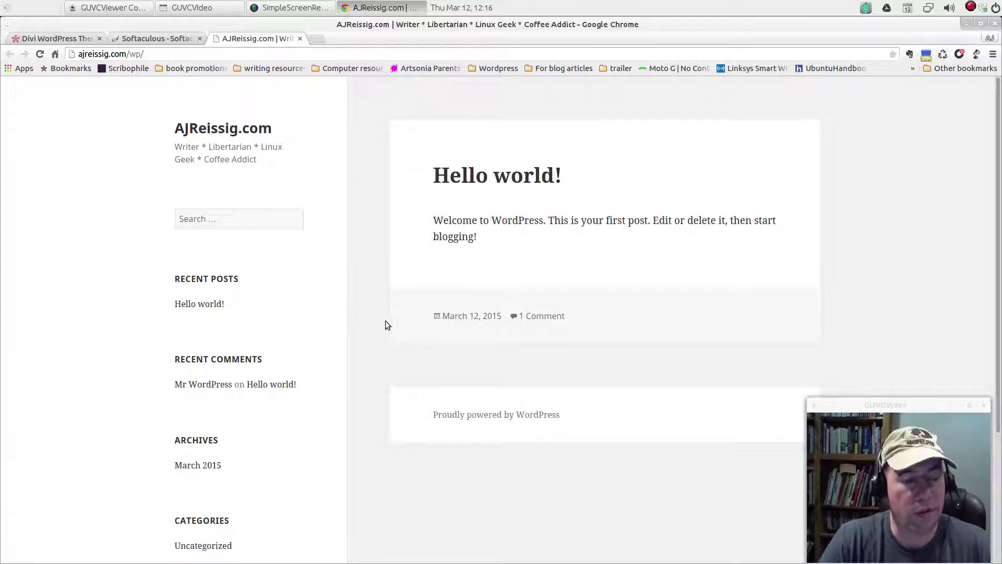
Close the AJReissig.com tab, returning to the Softaculous WordPress 4.1.1 success page, then switch to the screen recorder
{"action": "left_click", "coordinate": [300, 38]}
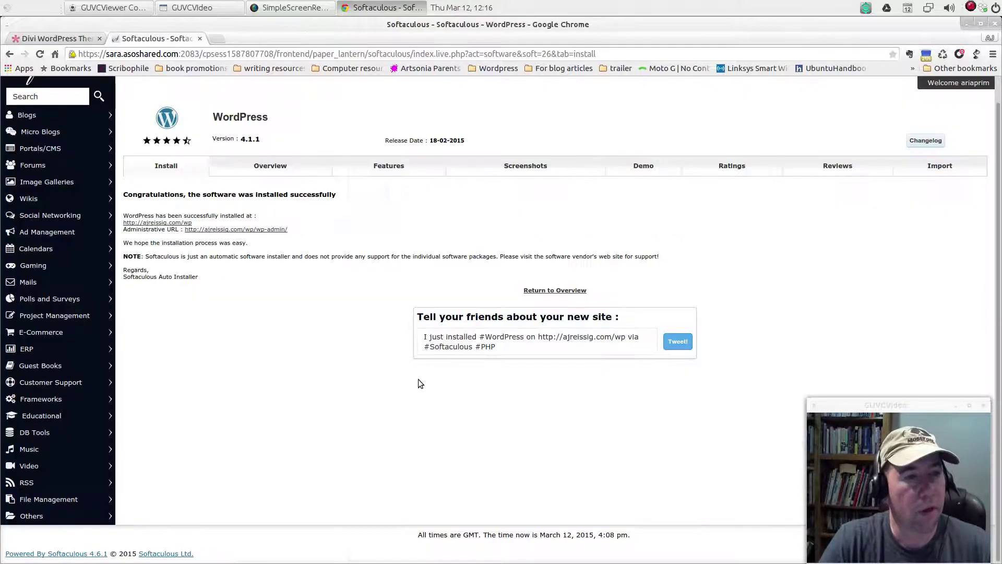
{"action": "key", "text": "alt+Tab"}
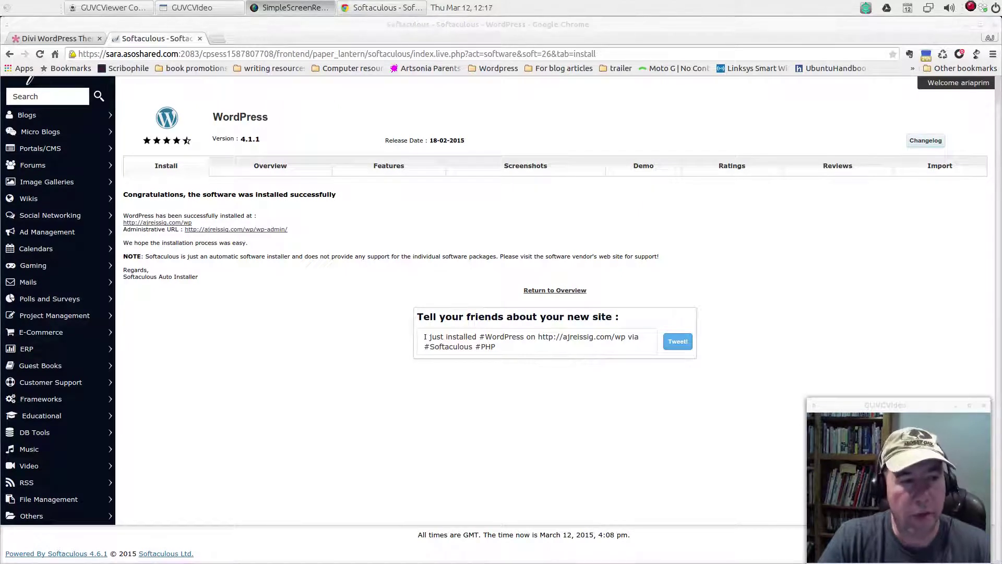